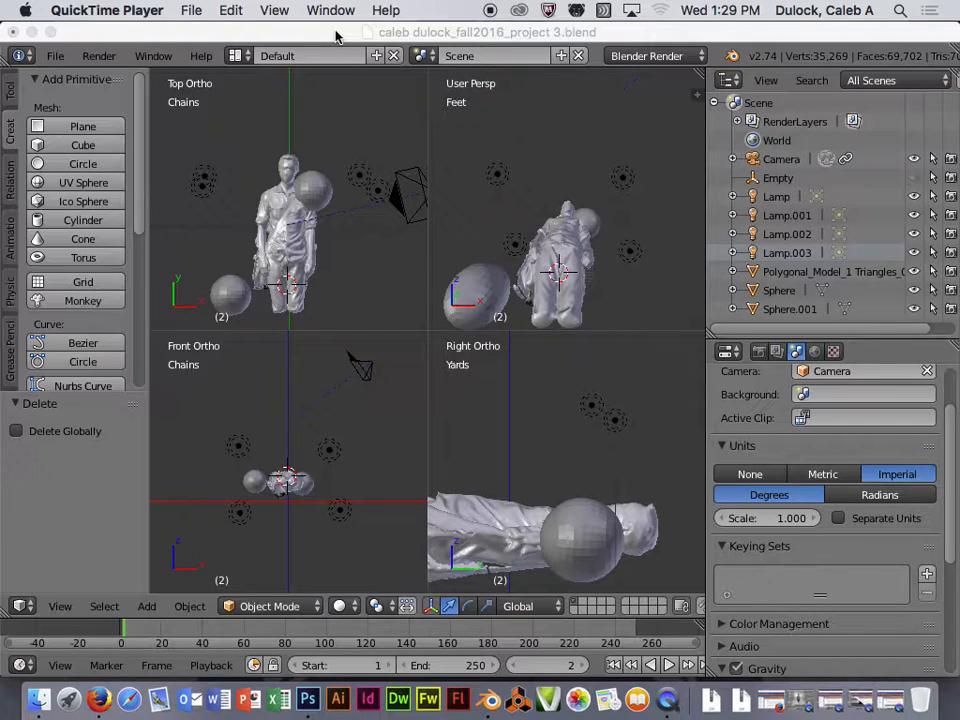
- Minimize Blender and Photoshop to uncover the Finder Output folder holding the exported renders and .dae
click(229, 23)
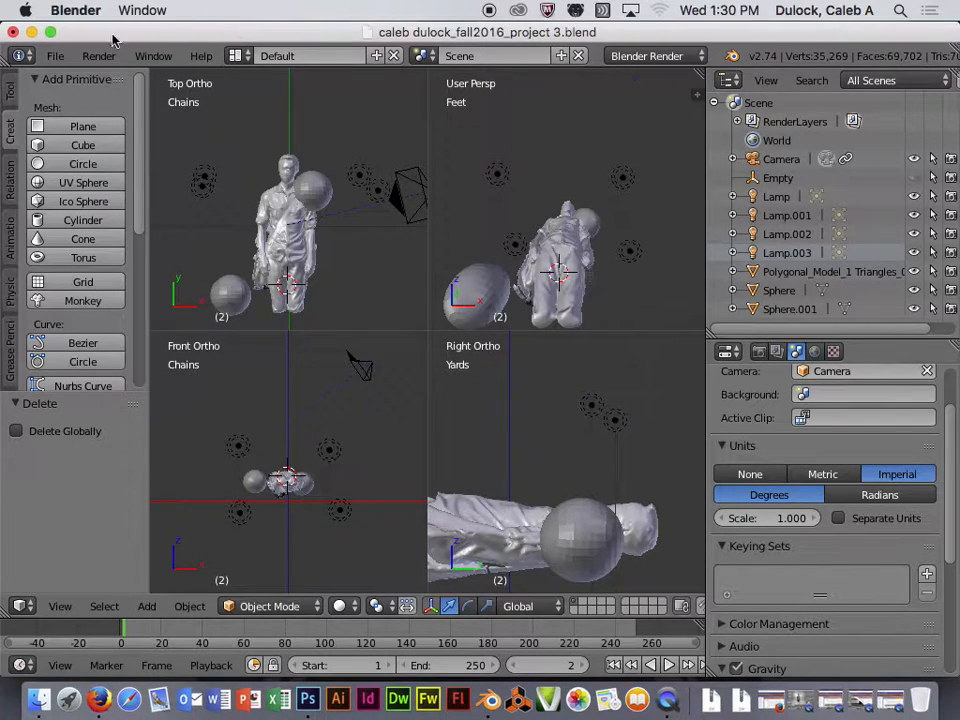
click(32, 32)
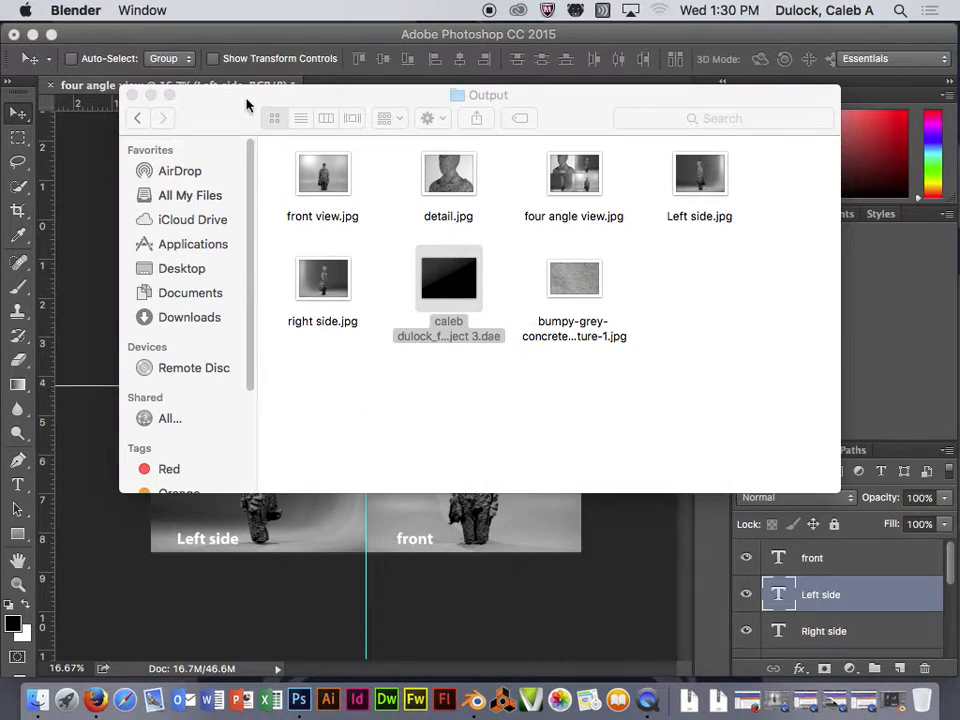
click(124, 35)
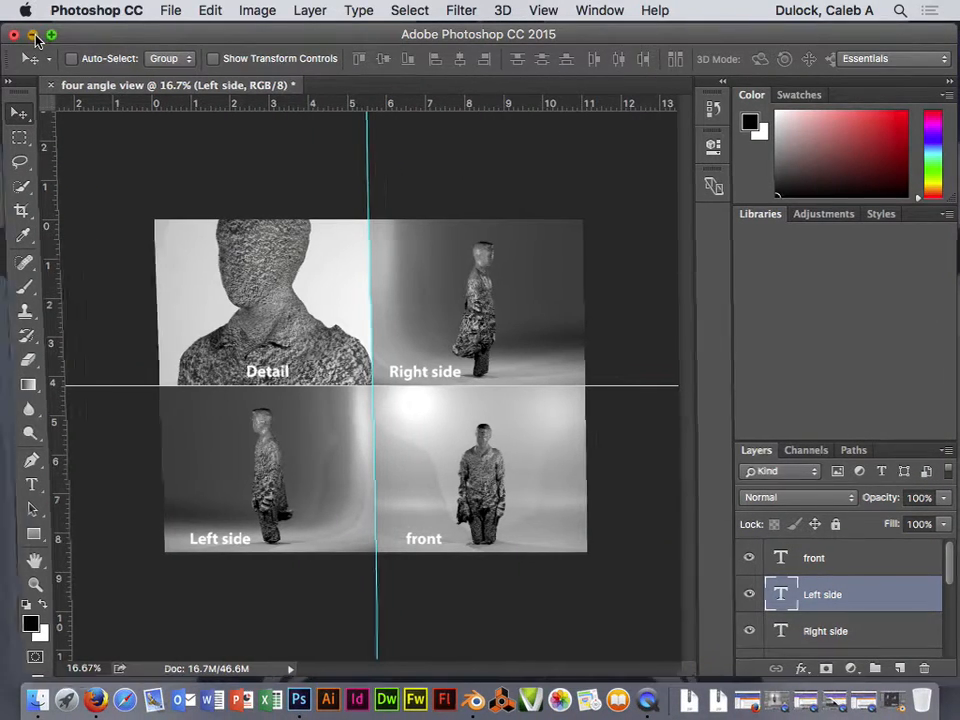
click(35, 37)
drag(295, 90, 231, 81)
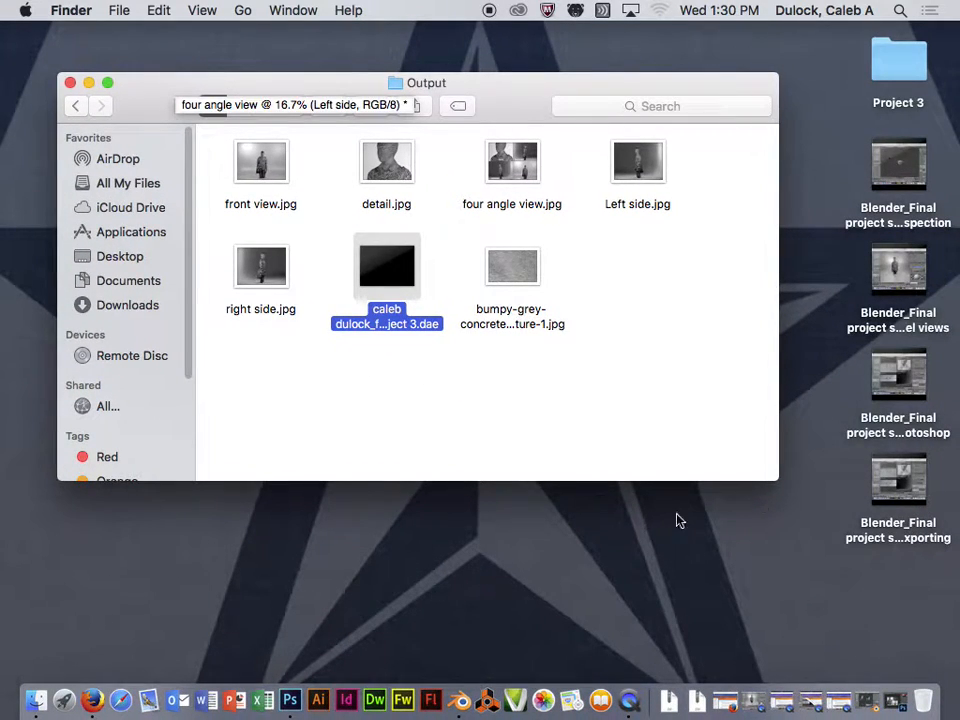
- Select both the exported .dae model and the bumpy-grey-concrete texture JPG in the Output folder
drag(506, 90, 502, 175)
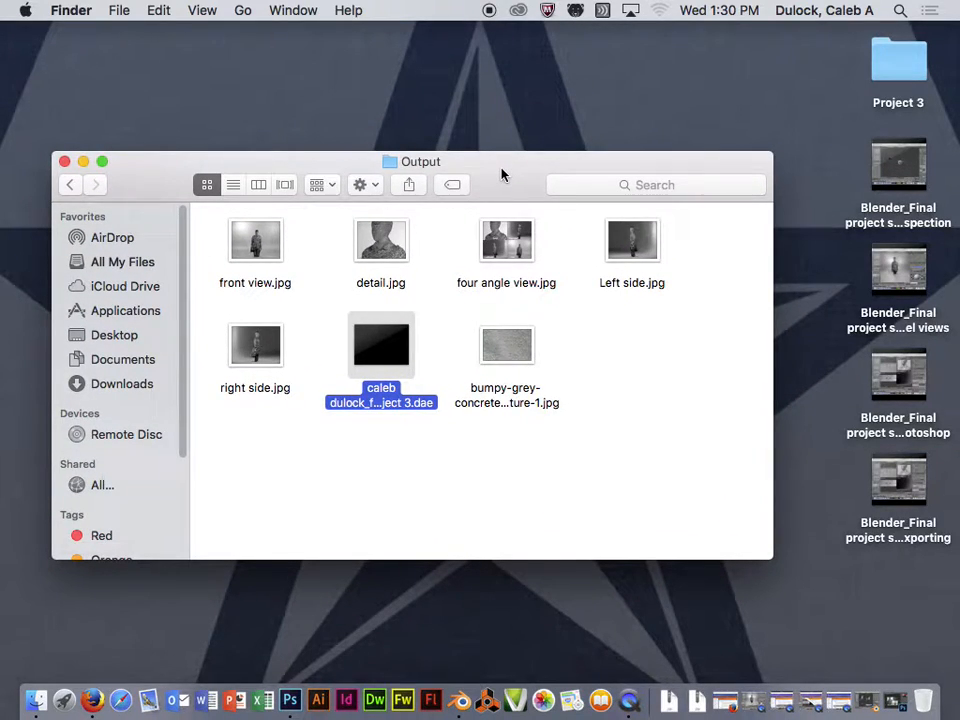
click(585, 358)
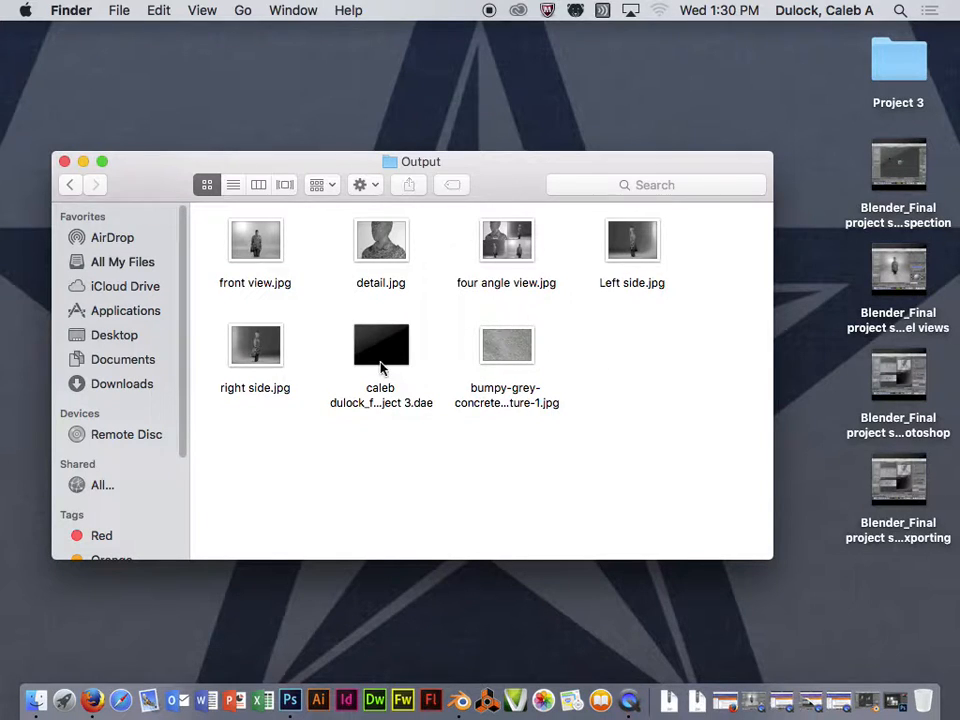
drag(462, 168, 507, 146)
click(429, 385)
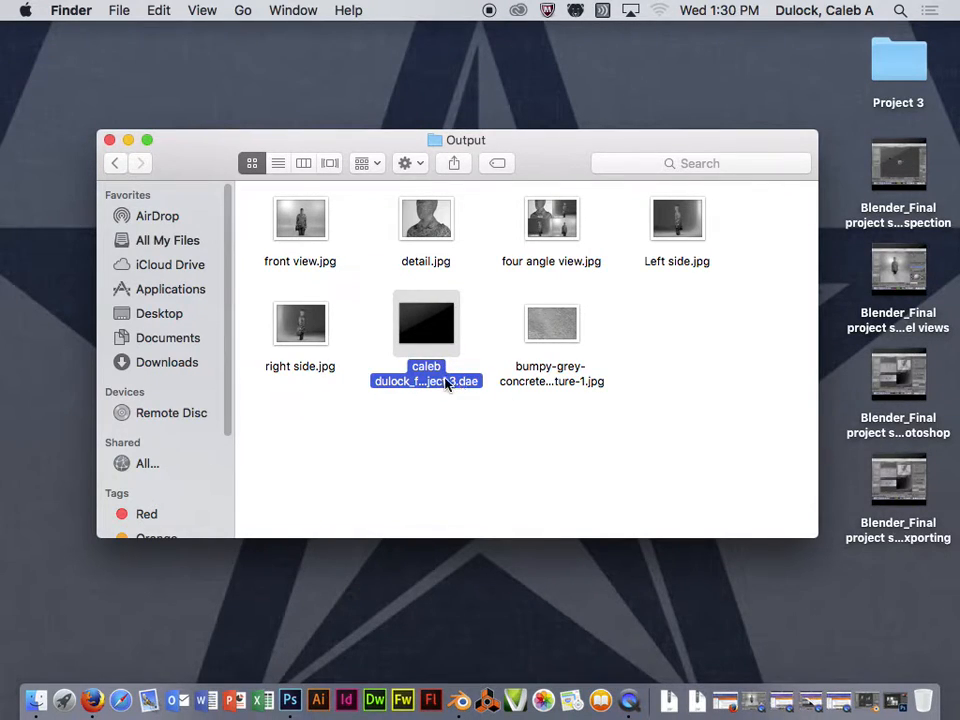
click(573, 381)
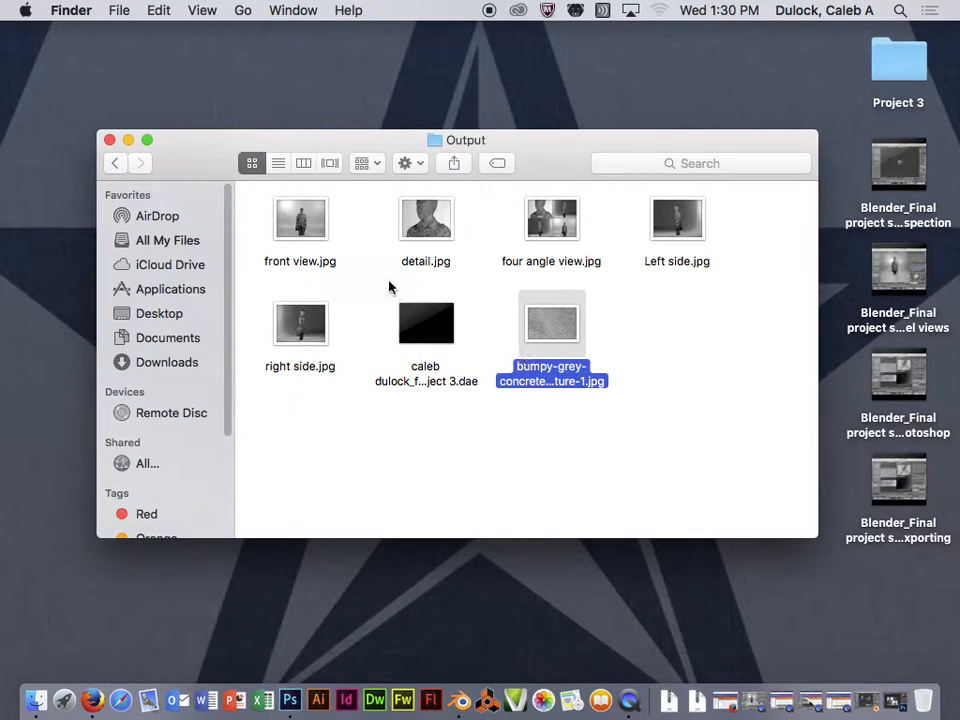
drag(372, 288, 574, 300)
drag(365, 291, 586, 384)
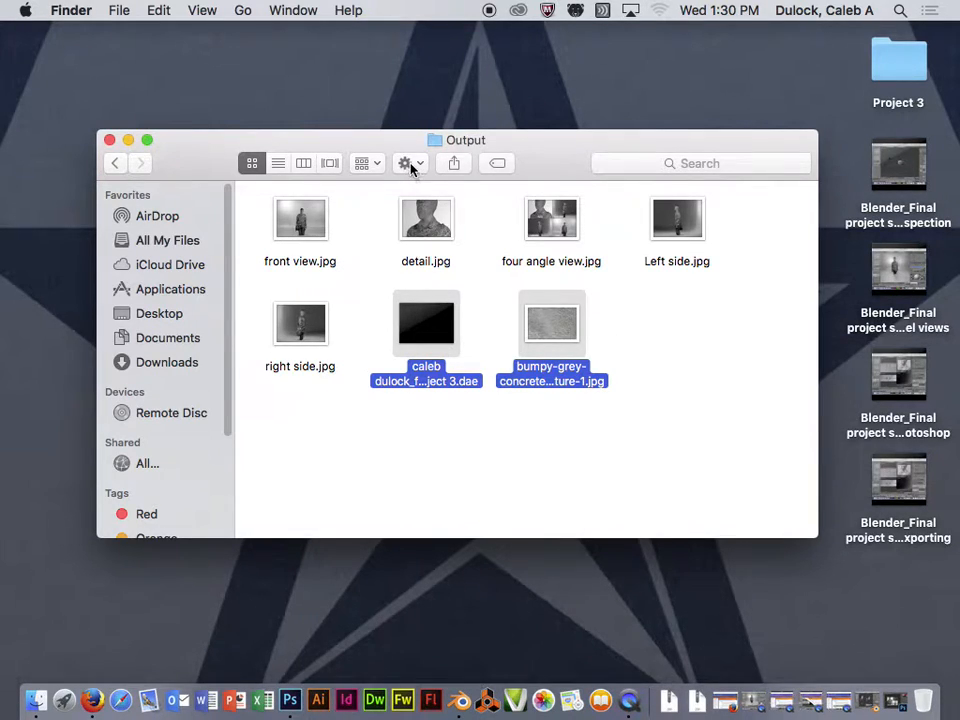
- Compress the .dae and concrete texture into a zip archive renamed '3D model.zip'
right_click(418, 318)
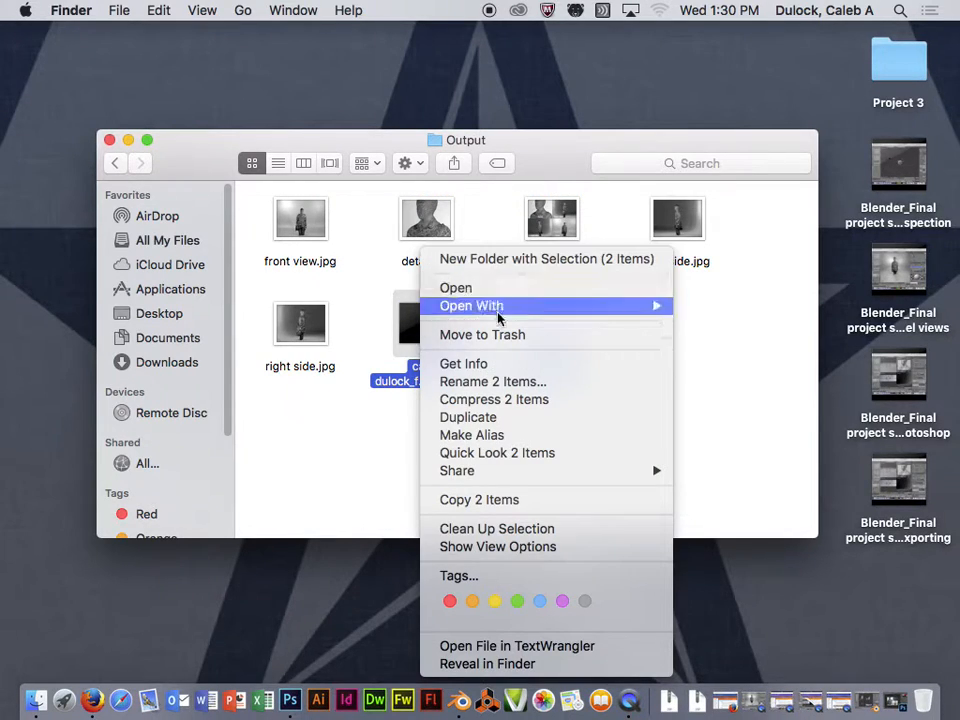
click(513, 401)
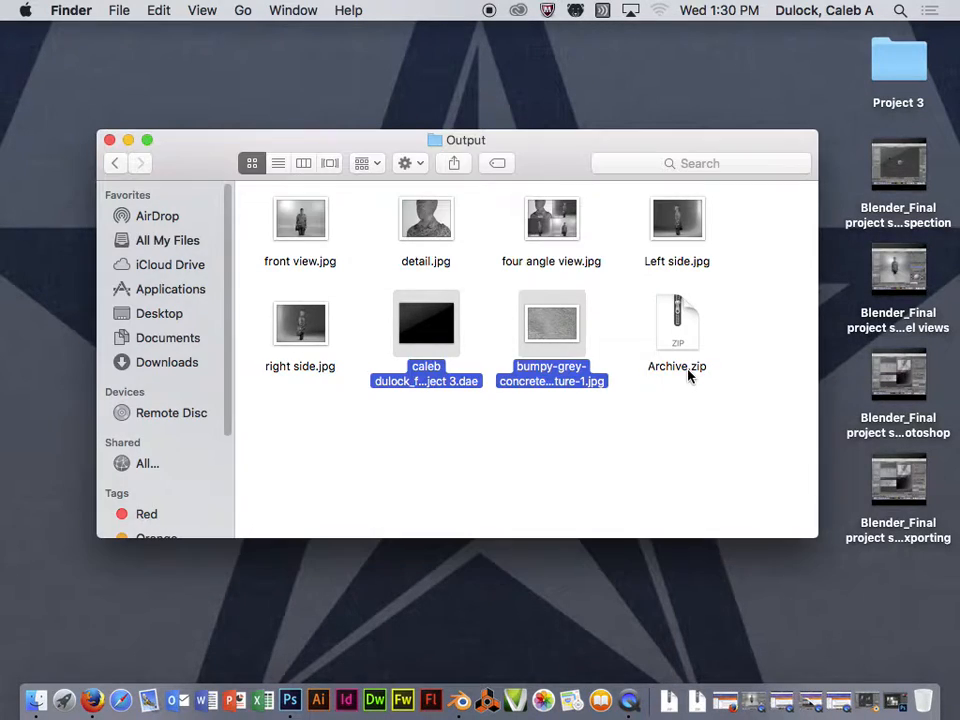
click(676, 368)
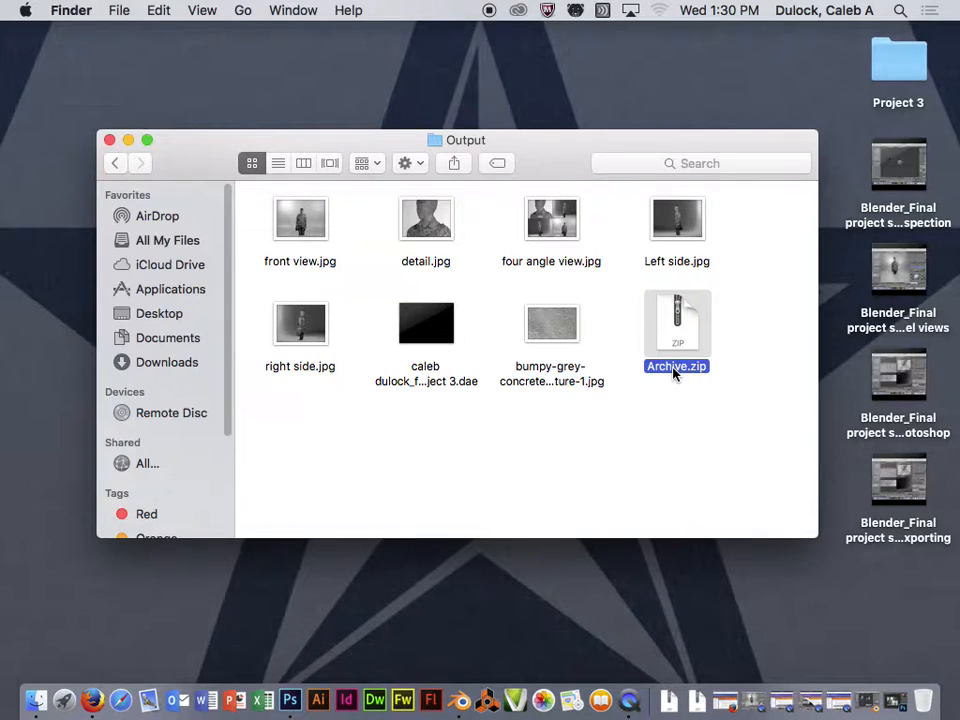
key(Return)
text(3D model)
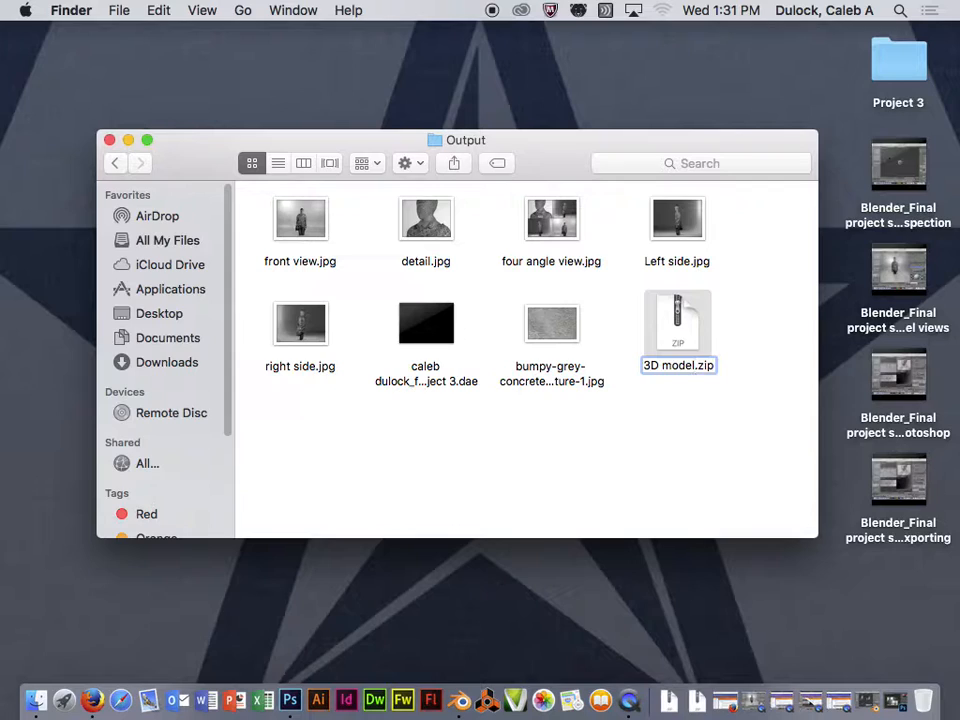
key(Return)
- Bring back Firefox, close the stale My models tab, and log in to Augment's All models page
click(731, 704)
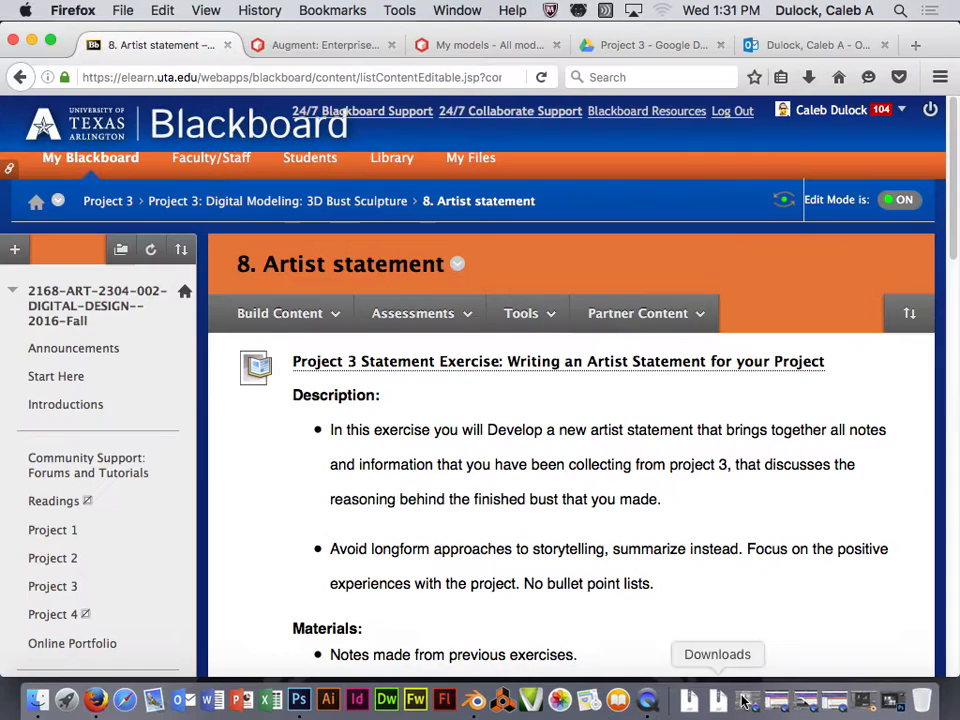
click(319, 45)
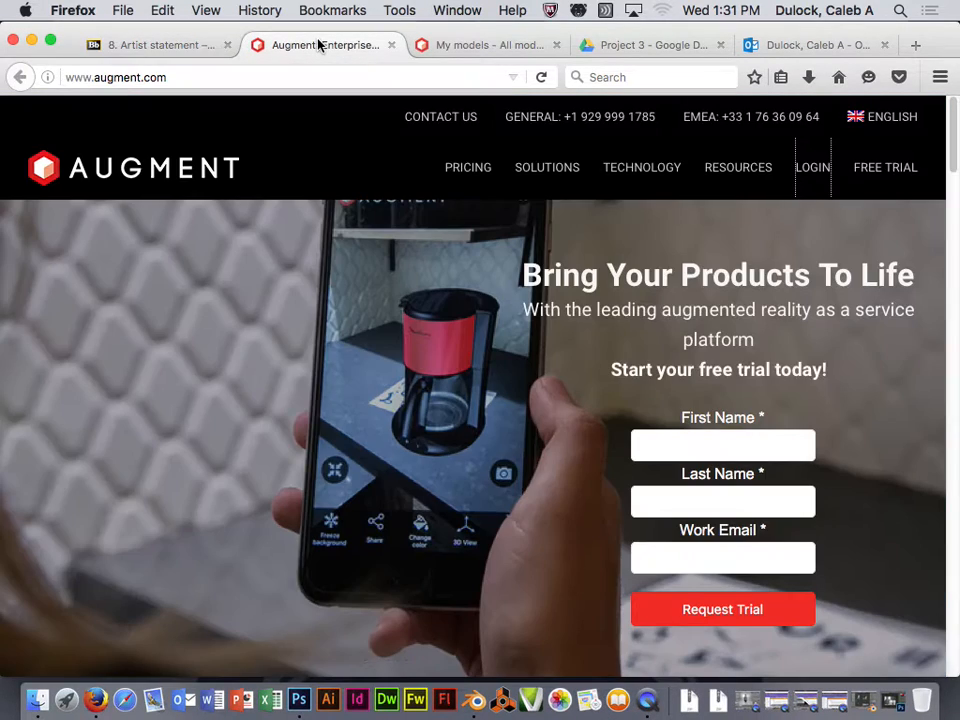
click(434, 48)
click(358, 46)
click(475, 47)
click(556, 45)
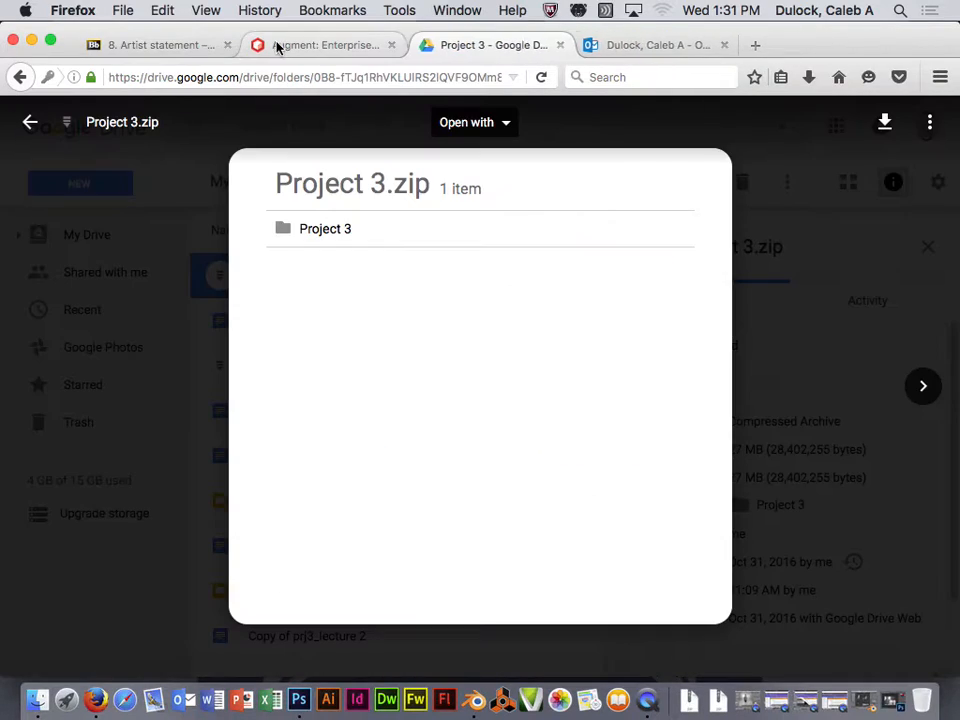
click(313, 47)
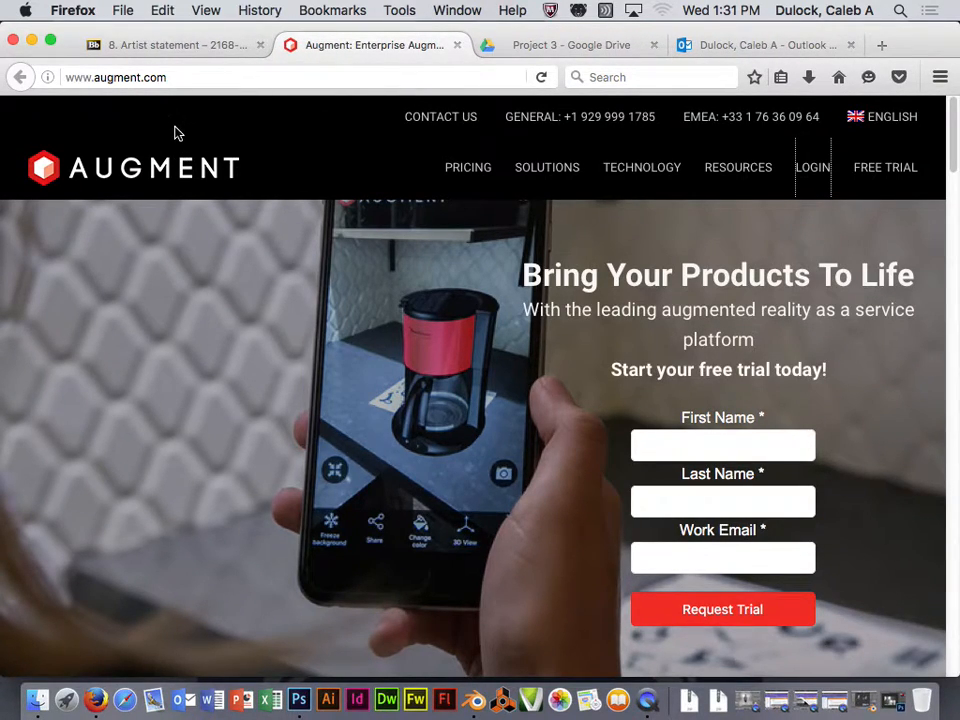
click(811, 171)
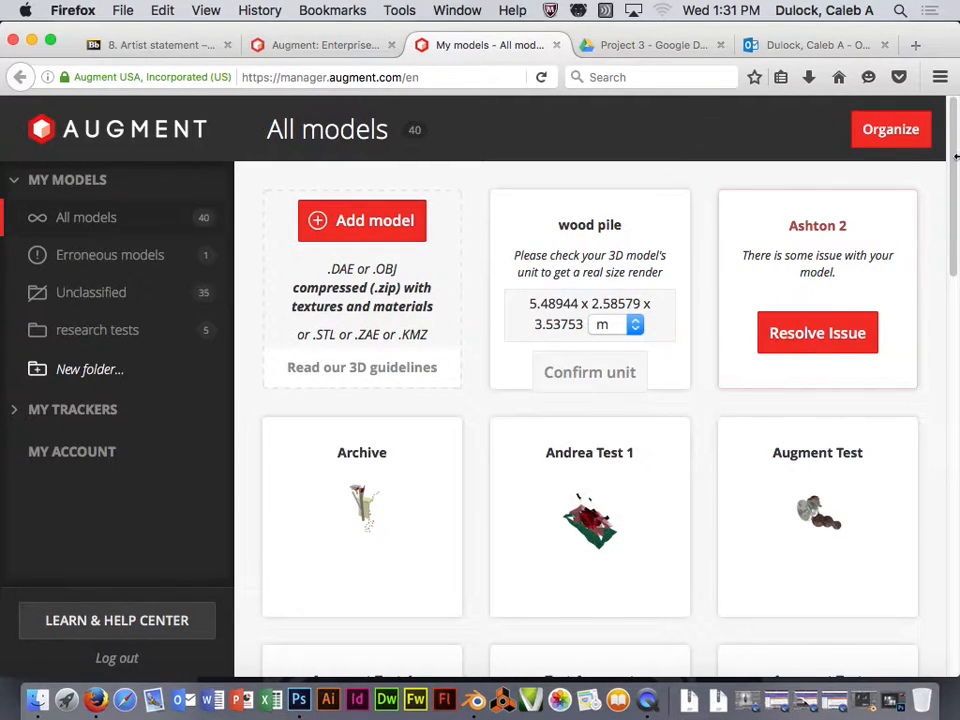
mouse_move(945, 133)
mouse_down()
mouse_move(943, 150)
mouse_move(948, 121)
mouse_up()
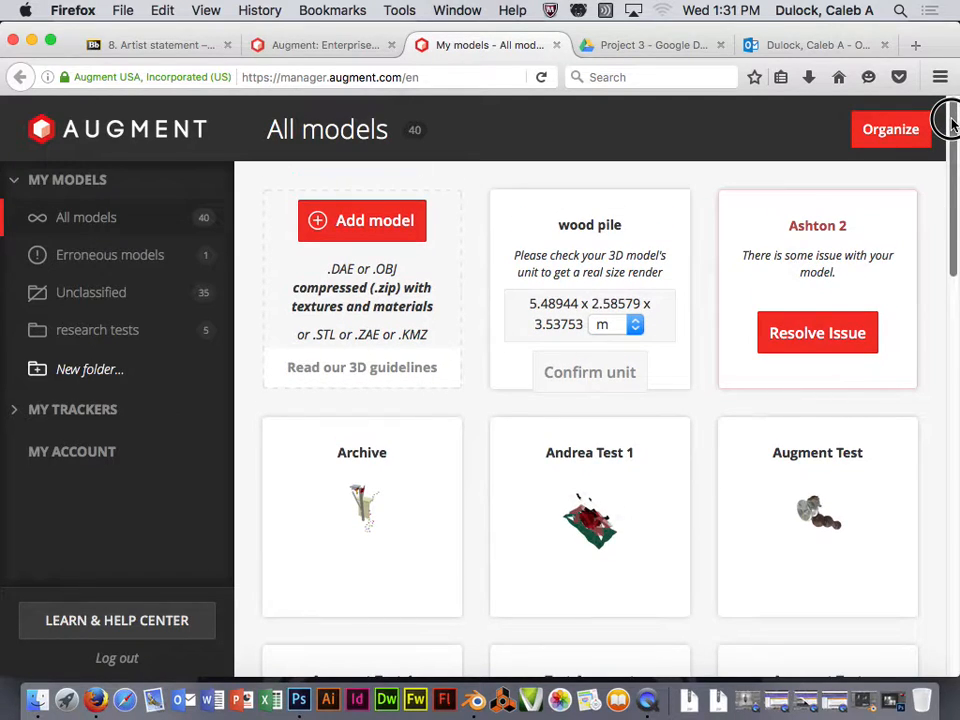
scroll(697, 300, down, 5)
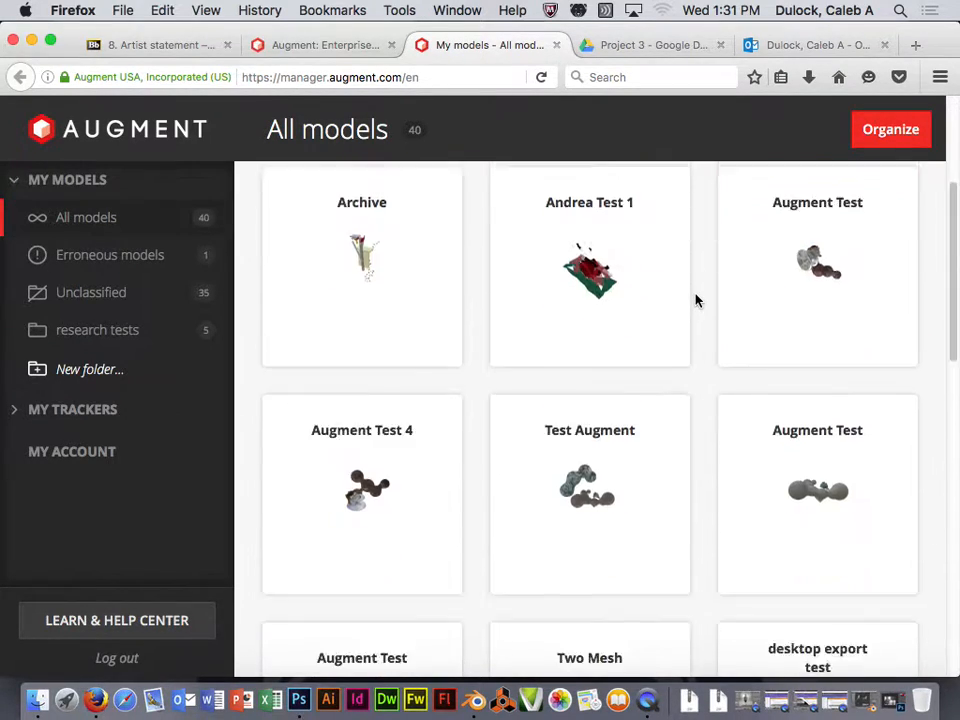
scroll(697, 300, down, 15)
scroll(697, 300, up, 20)
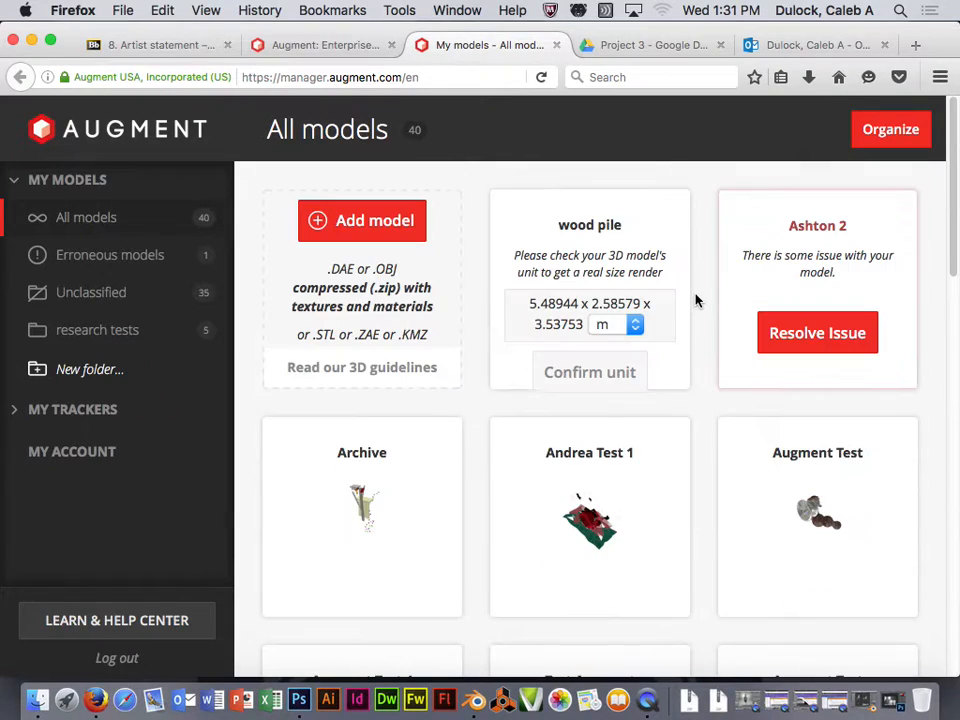
scroll(697, 300, down, 5)
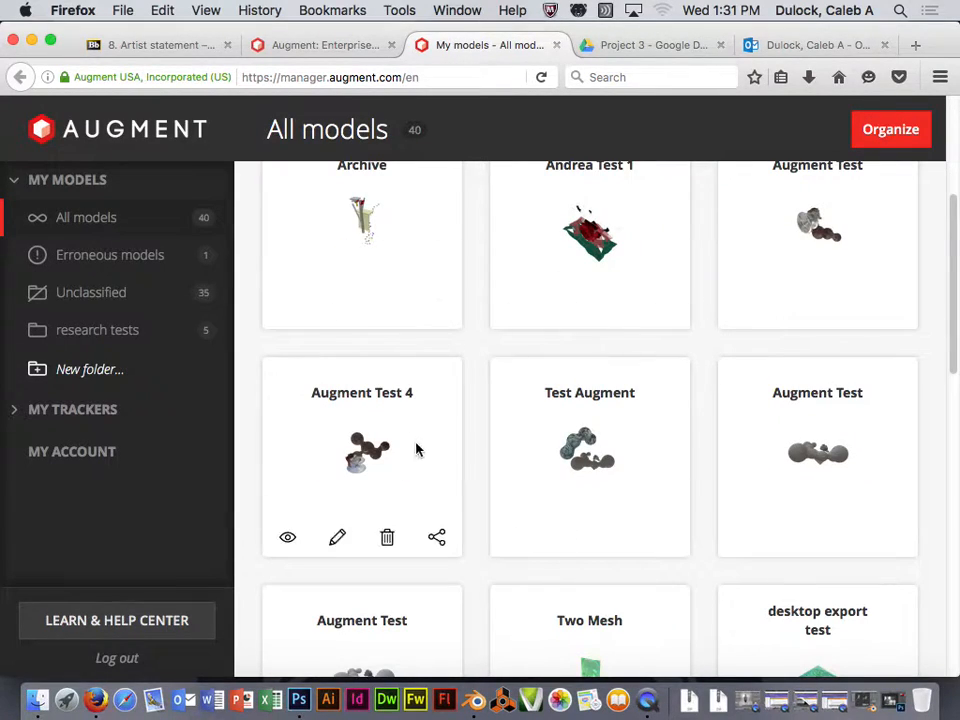
scroll(495, 450, up, 5)
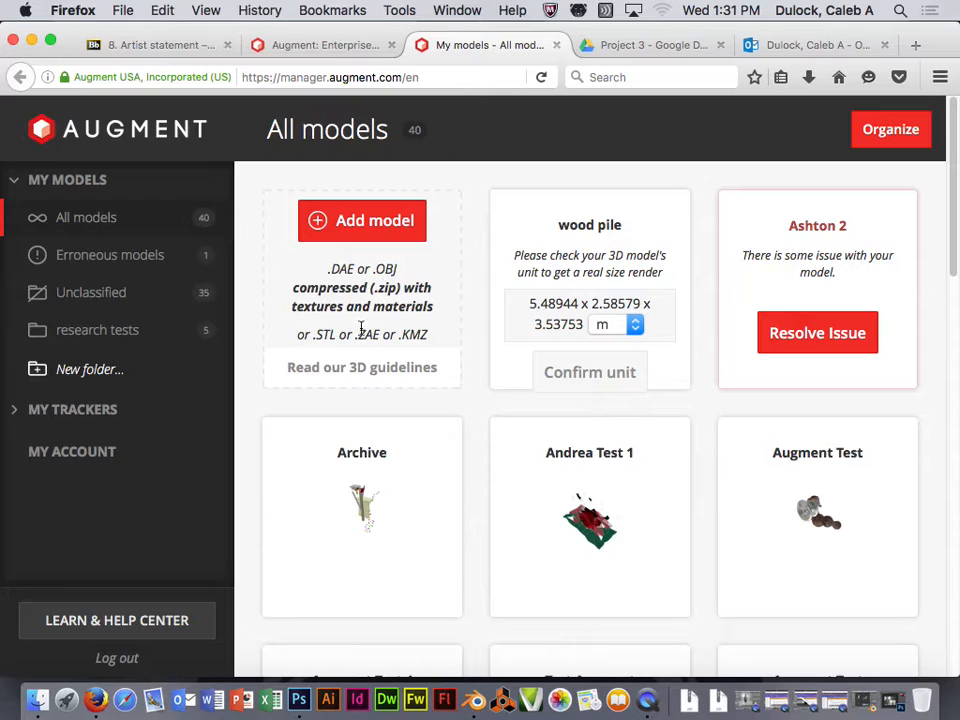
- Upload 3D model.zip from the Project 3 Output folder as a new Augment model
click(362, 222)
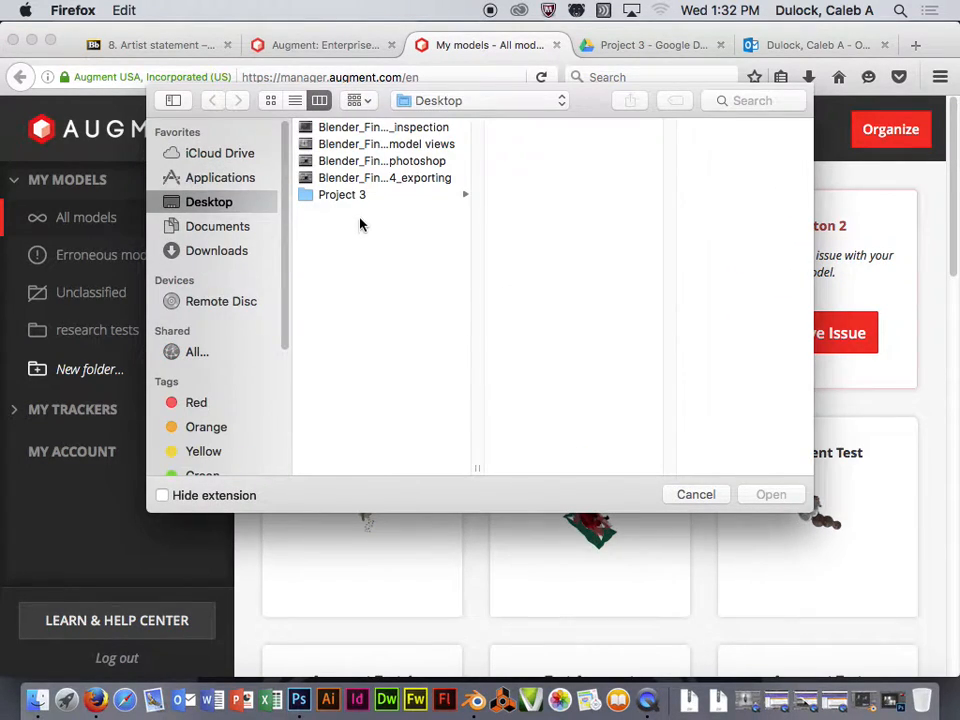
click(338, 196)
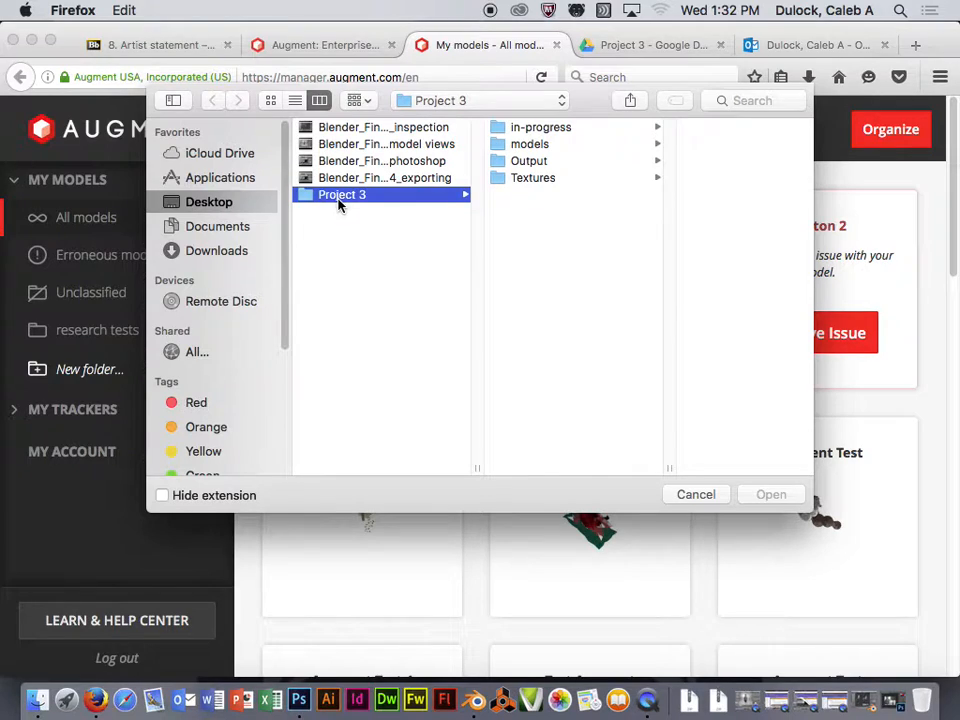
click(505, 163)
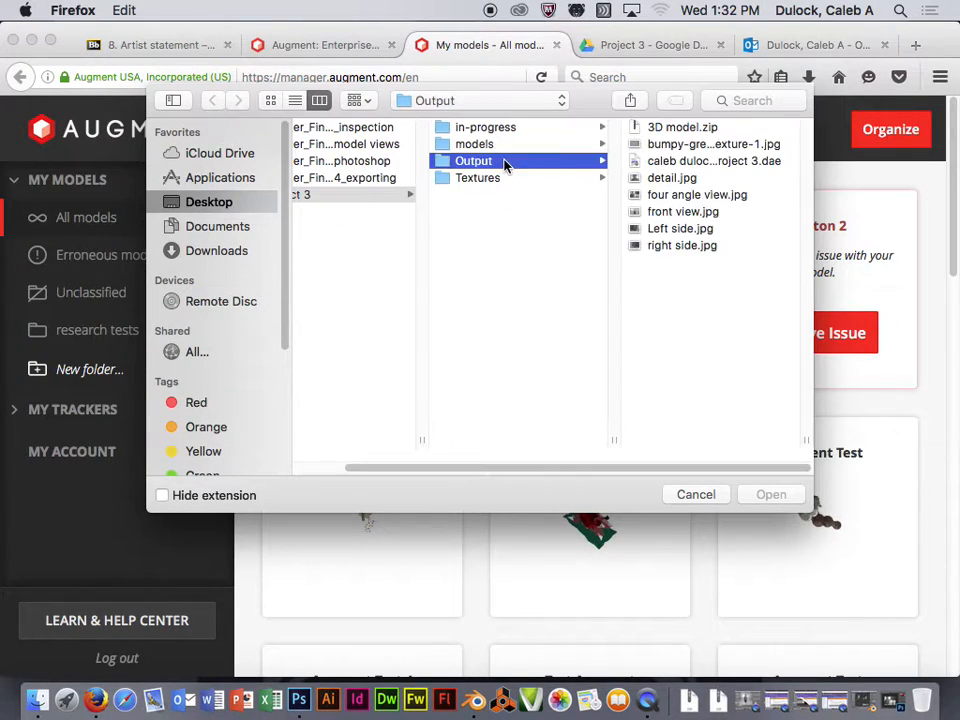
click(656, 130)
click(775, 495)
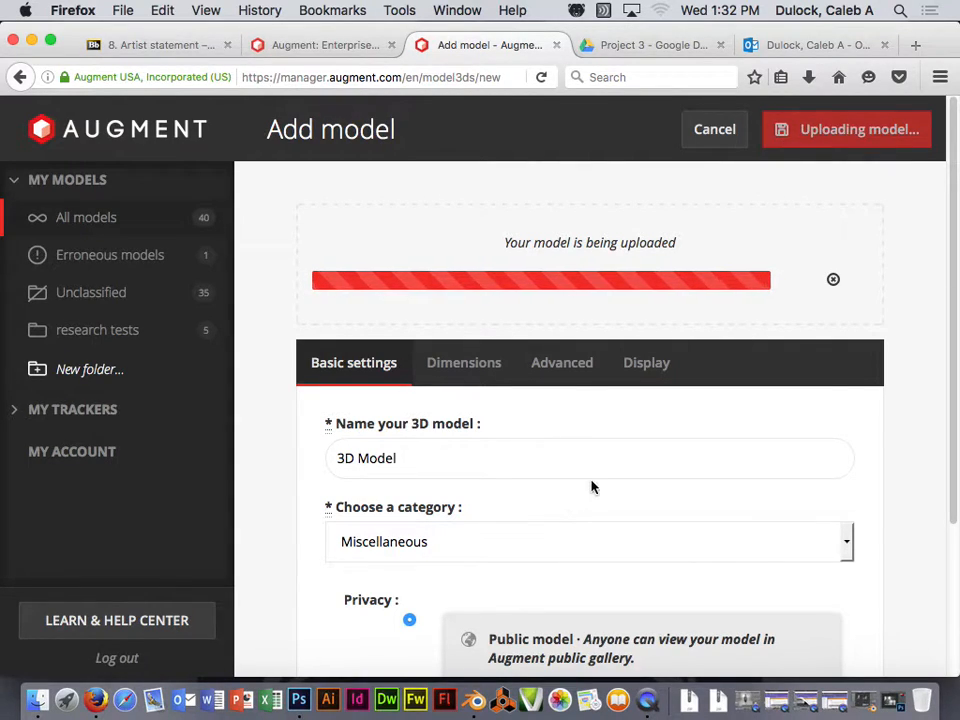
- Rename the model to '3D Model test 1'
scroll(591, 487, down, 3)
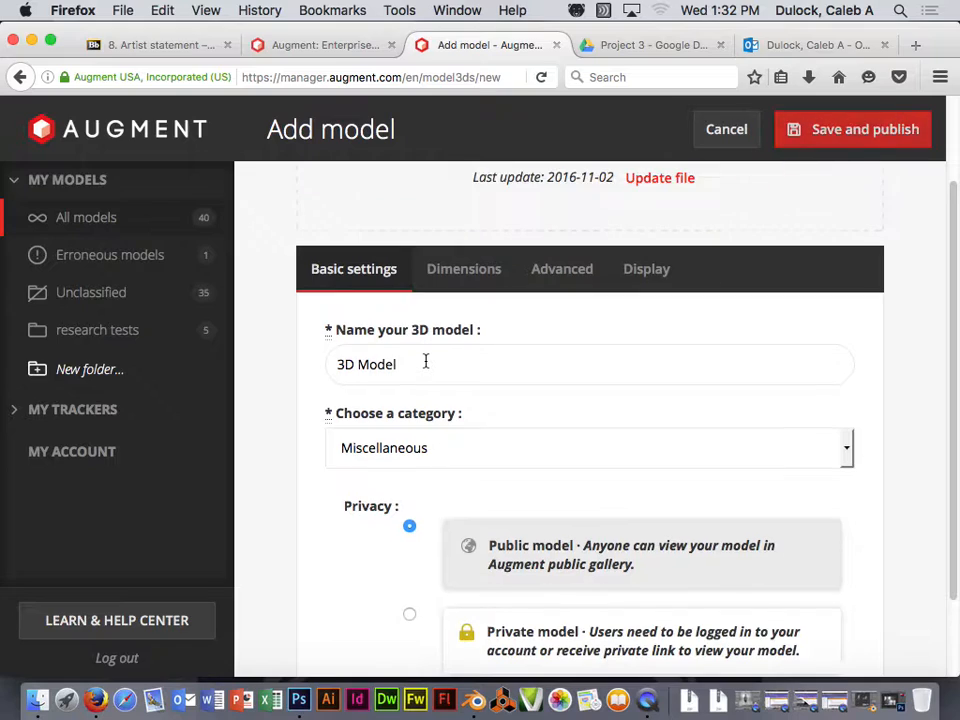
click(422, 364)
drag(400, 364, 334, 364)
click(404, 364)
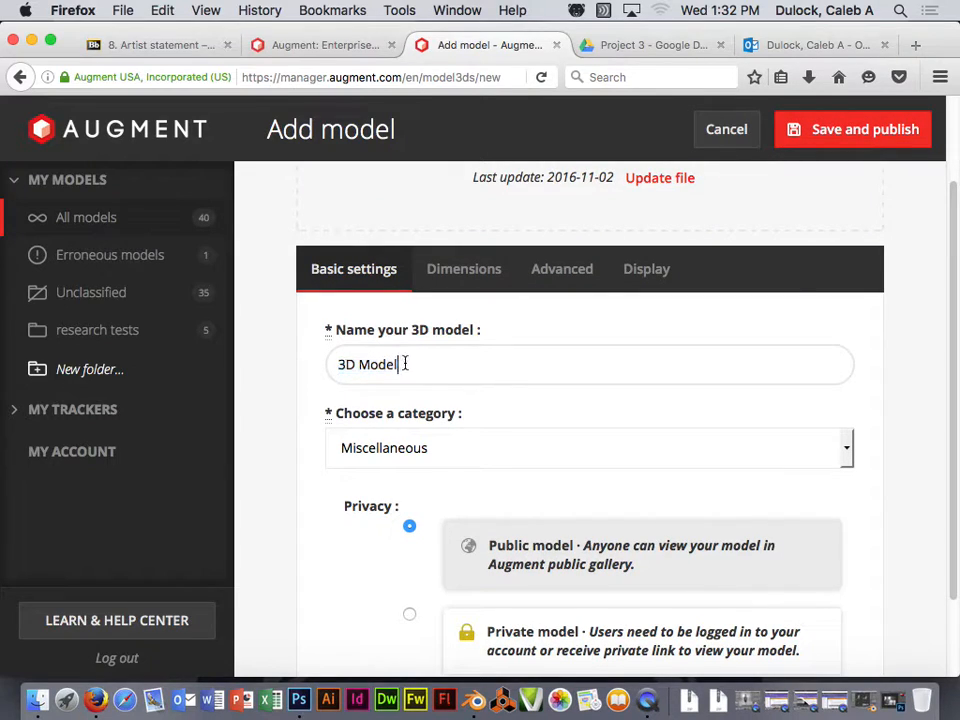
drag(406, 364, 326, 362)
click(418, 366)
text(test 1)
- Choose Educational as the category, leaving Privacy on Public model
click(795, 448)
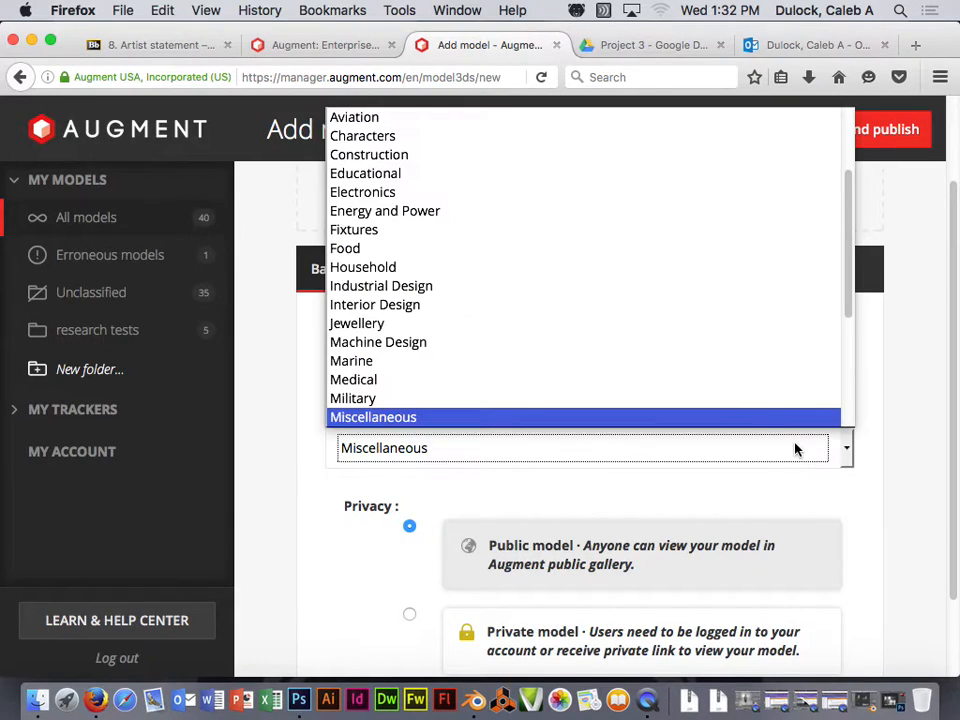
click(381, 176)
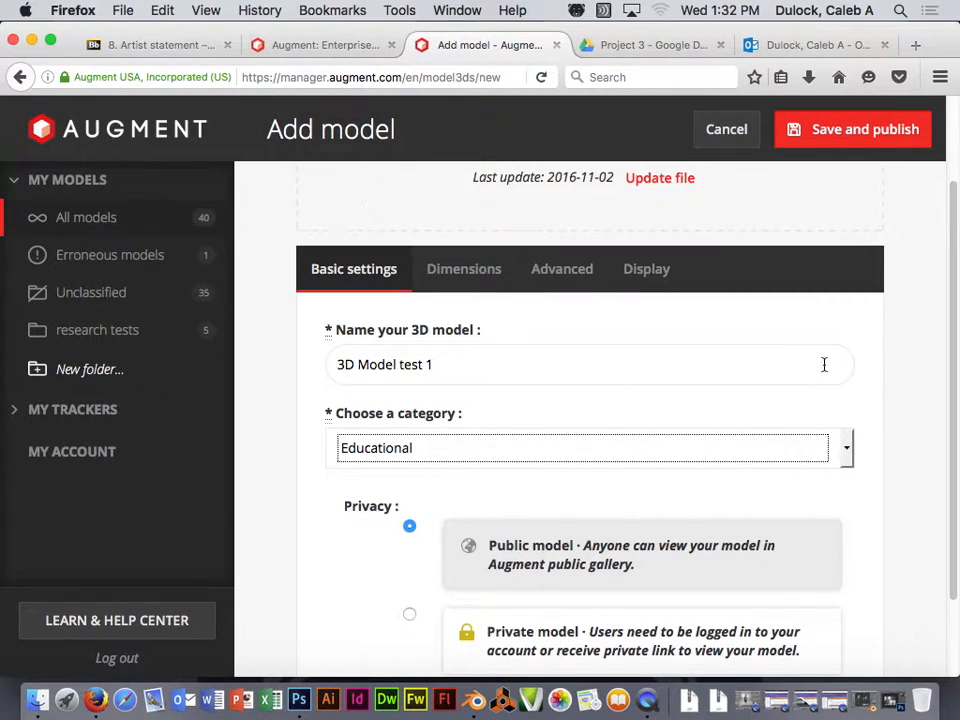
scroll(872, 375, down, 2)
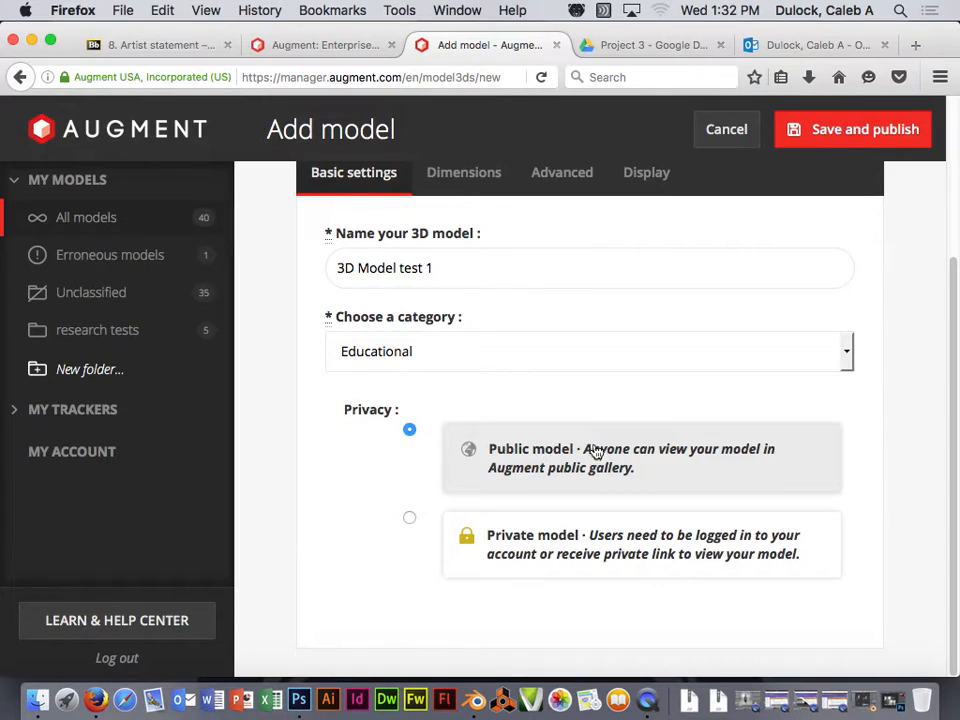
scroll(900, 458, up, 3)
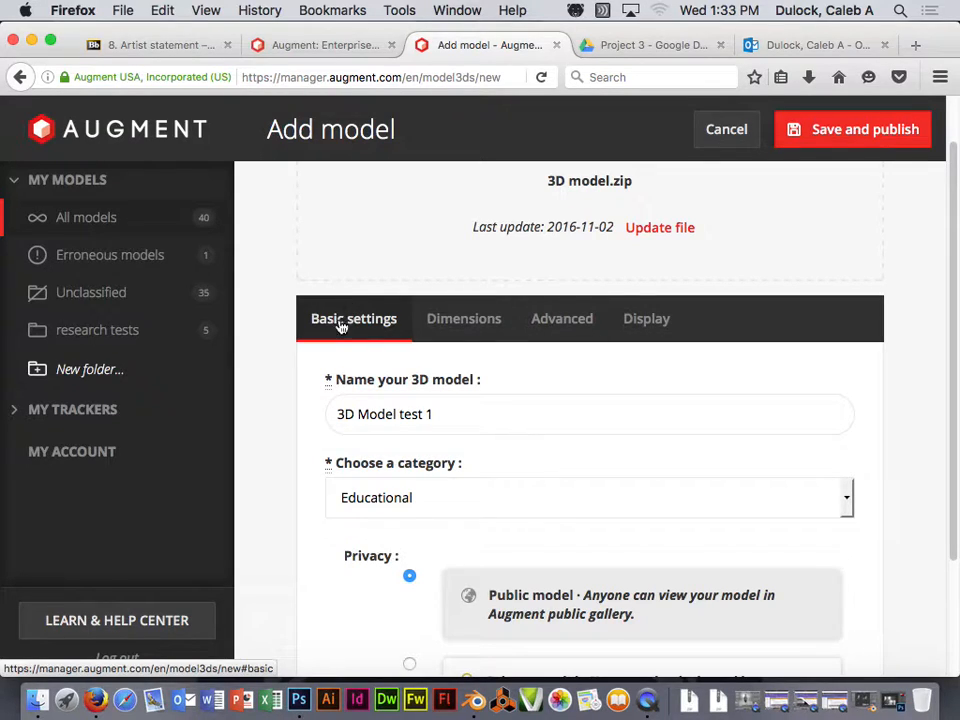
- On the Dimensions tab, switch units from mm to in and enter a dimension of 12
click(446, 321)
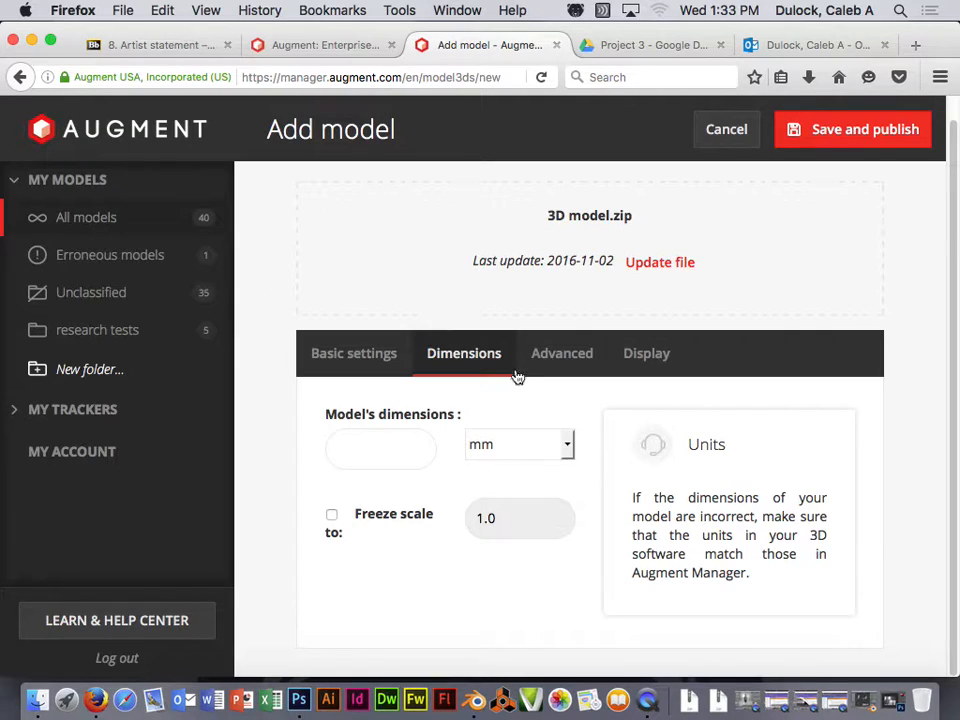
click(568, 446)
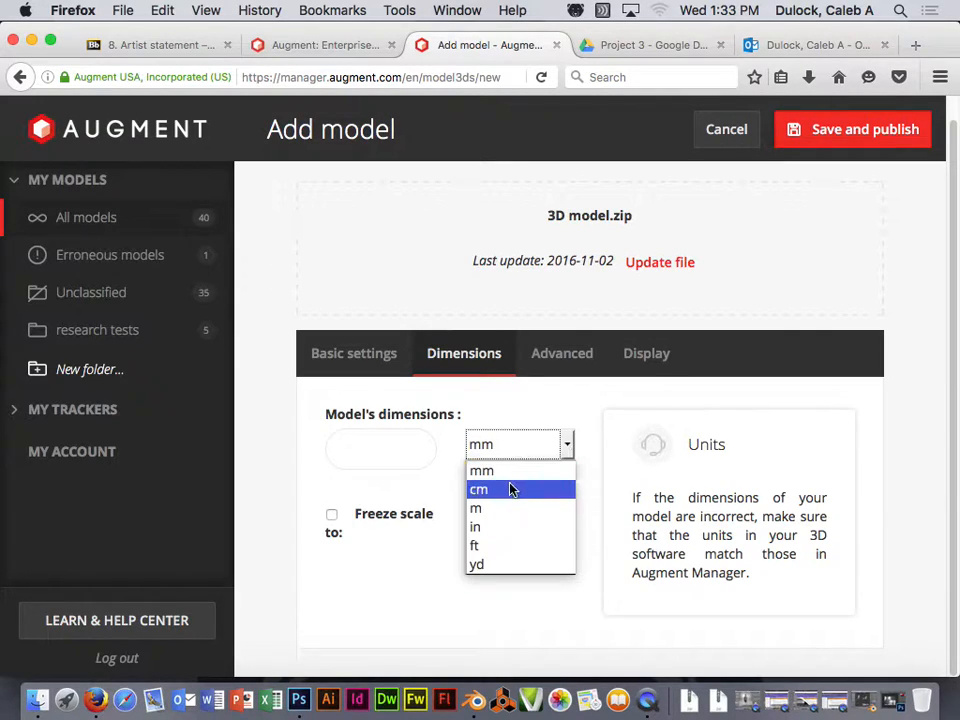
click(506, 527)
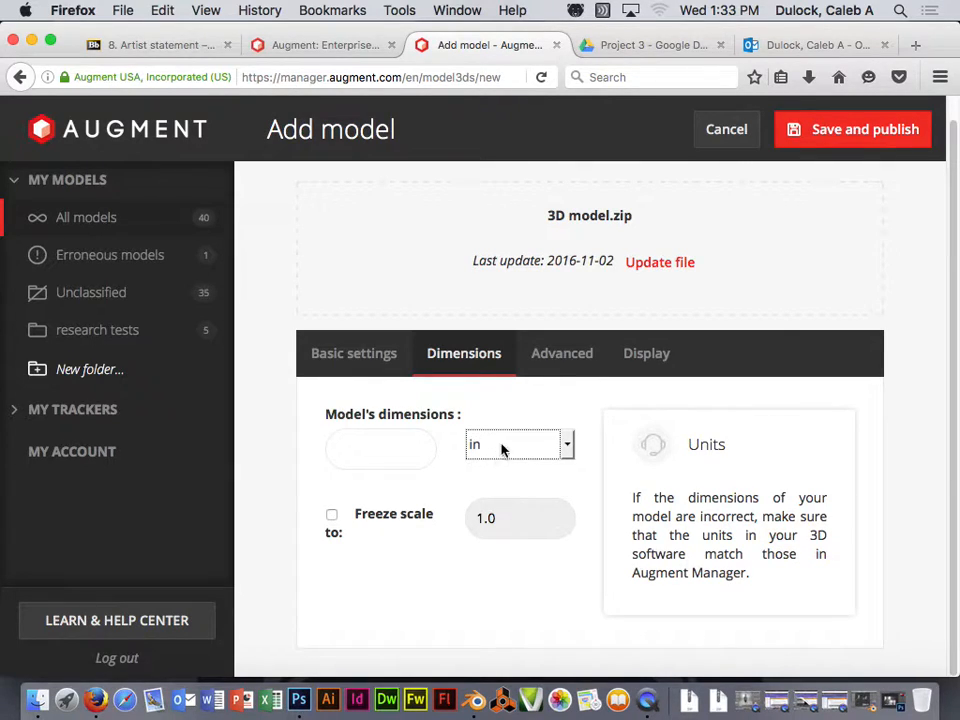
click(366, 450)
text(12)
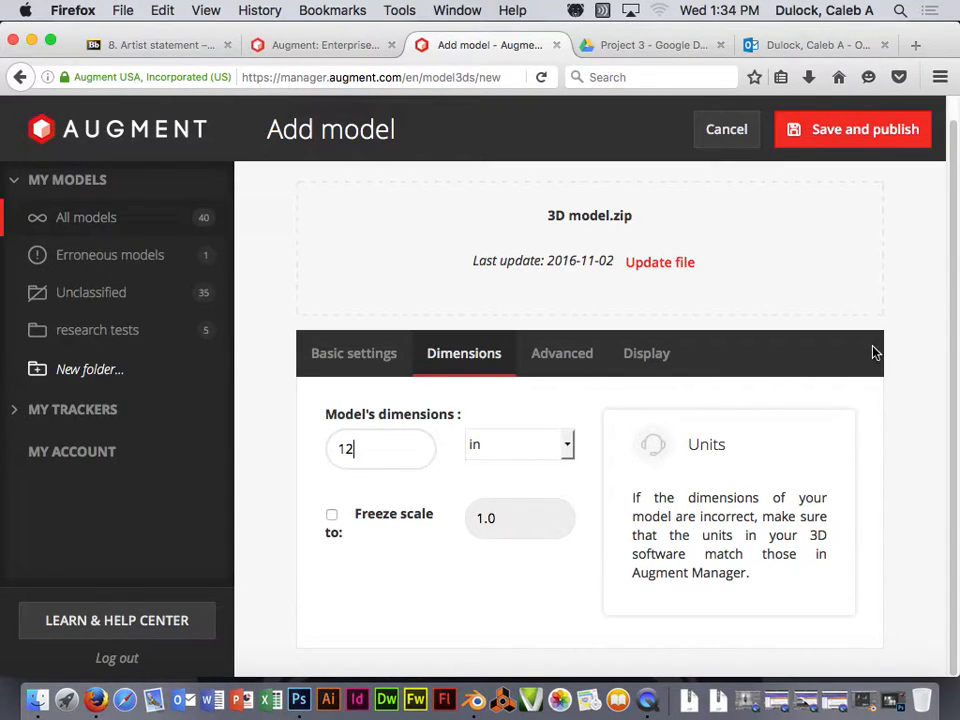
- Look through the Advanced and Display tabs' scene and 3D model effects without changing them
click(566, 363)
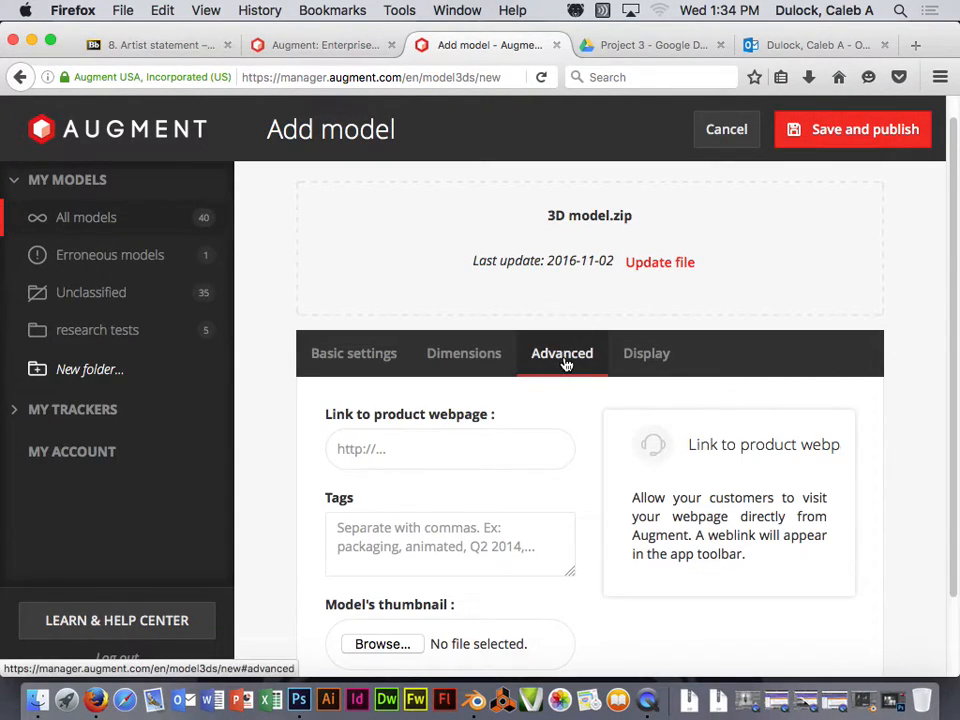
scroll(914, 309, down, 2)
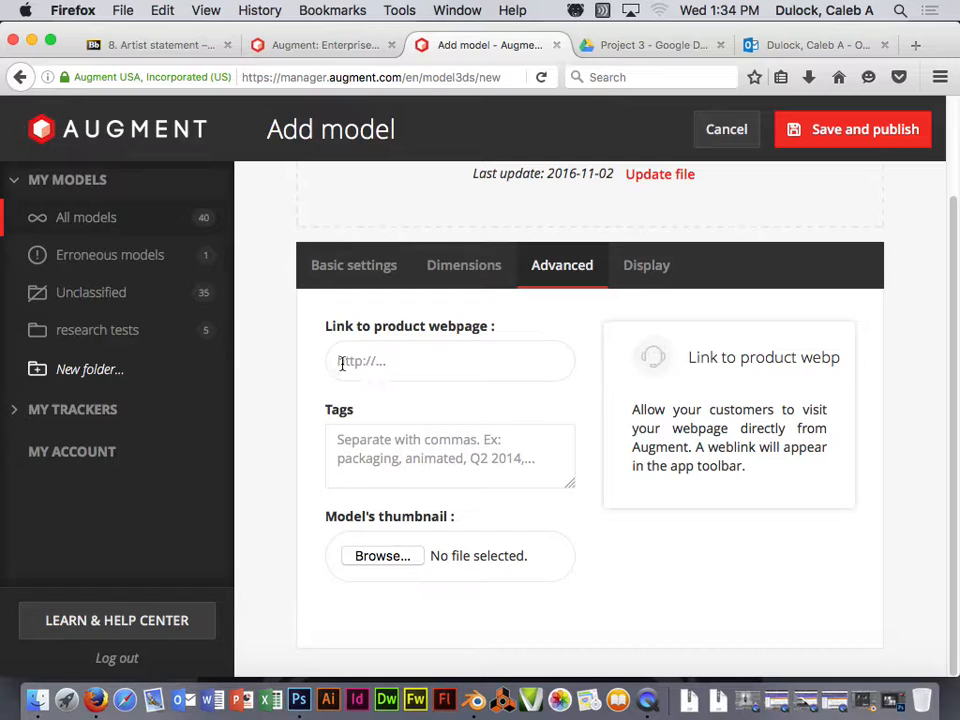
scroll(501, 358, up, 1)
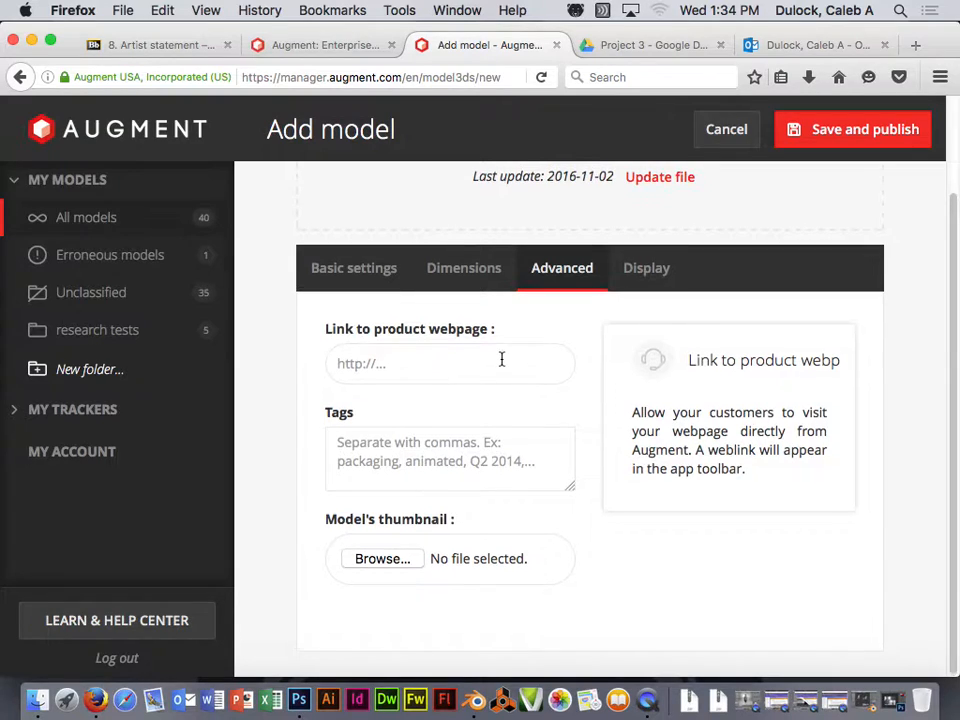
click(640, 285)
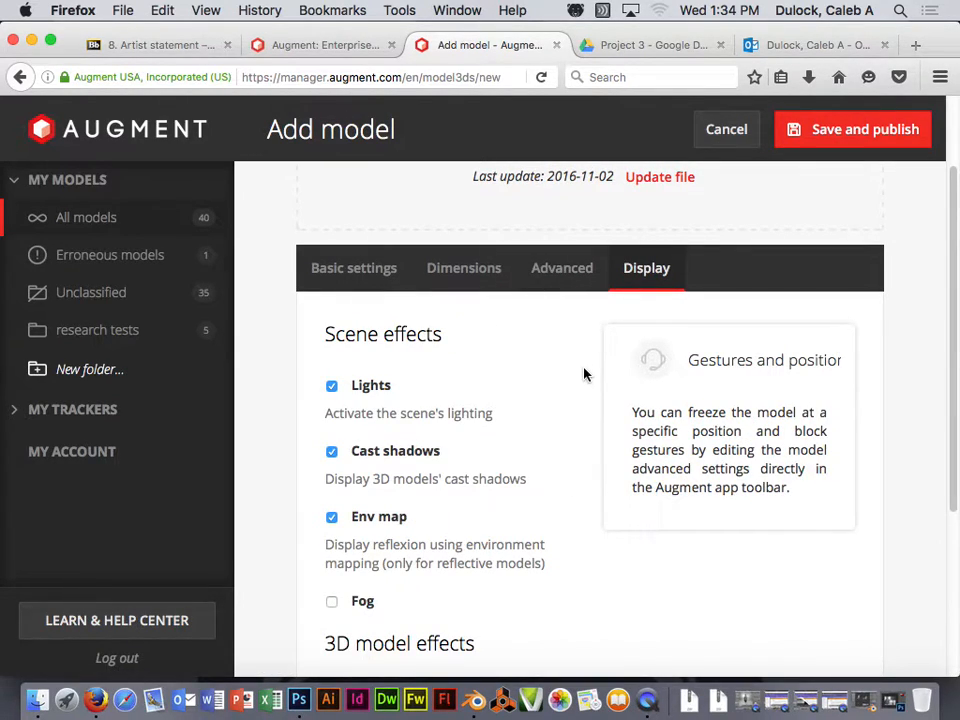
scroll(585, 374, down, 5)
scroll(585, 374, up, 2)
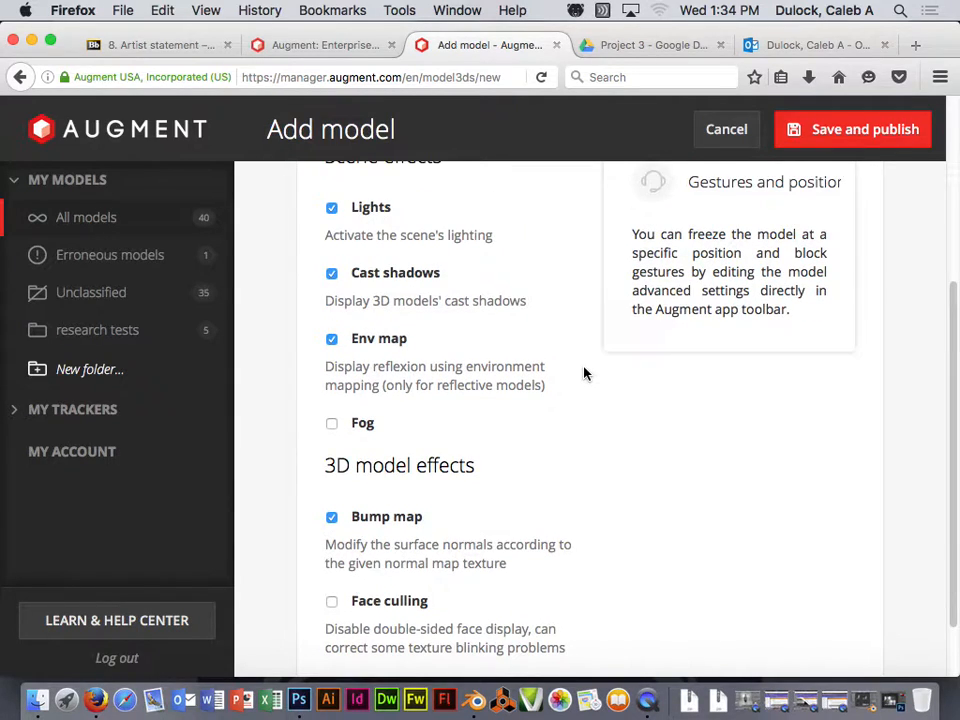
scroll(585, 374, up, 4)
scroll(585, 374, down, 1)
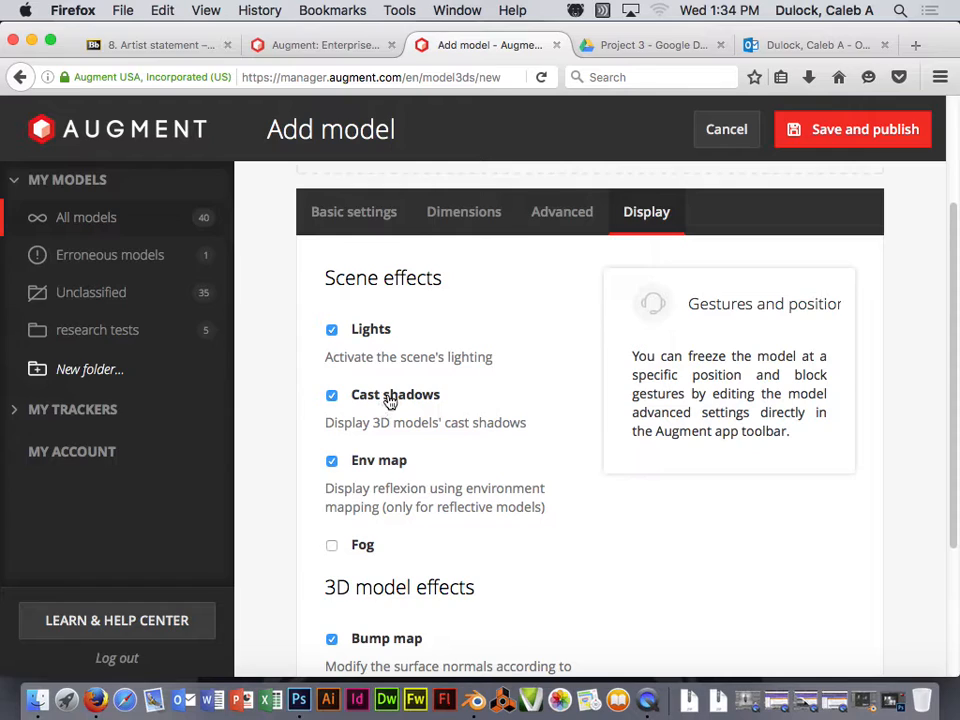
scroll(390, 471, down, 1)
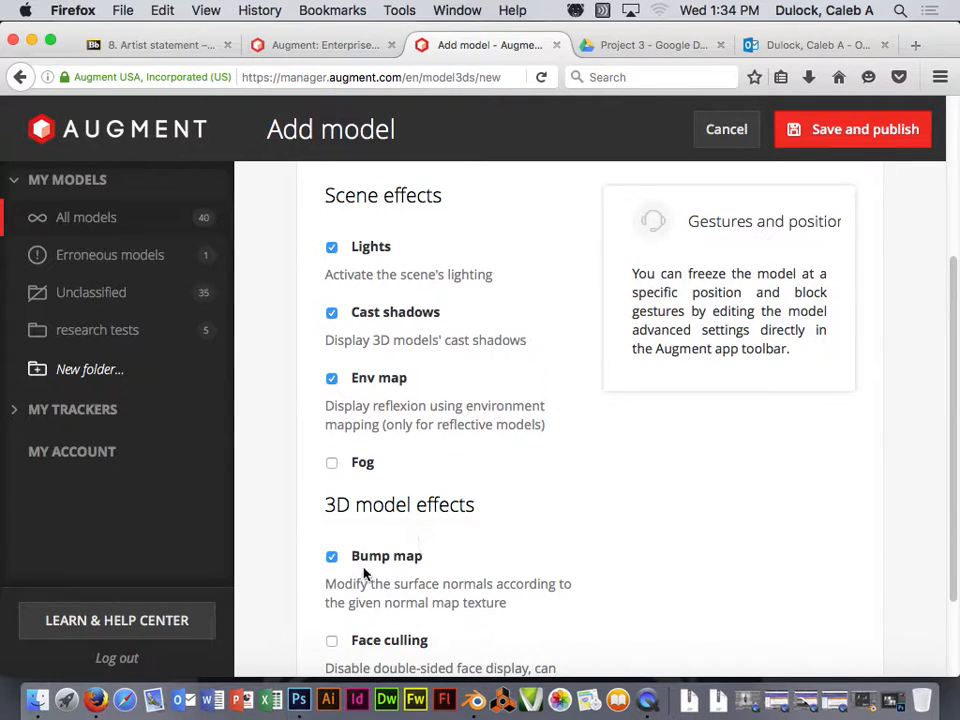
scroll(596, 520, down, 2)
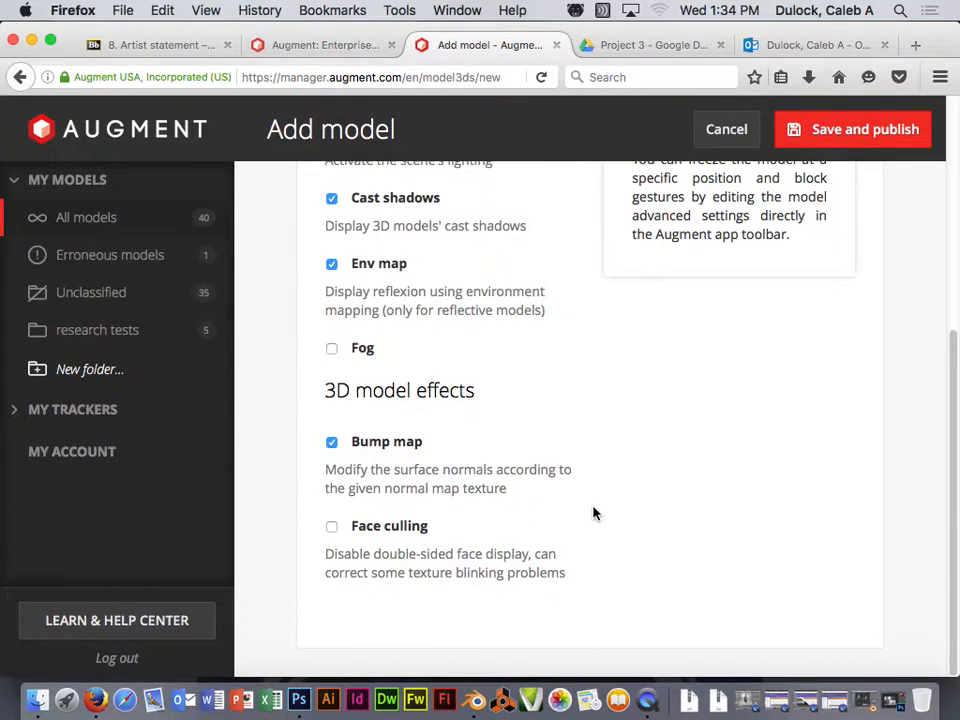
scroll(593, 513, up, 5)
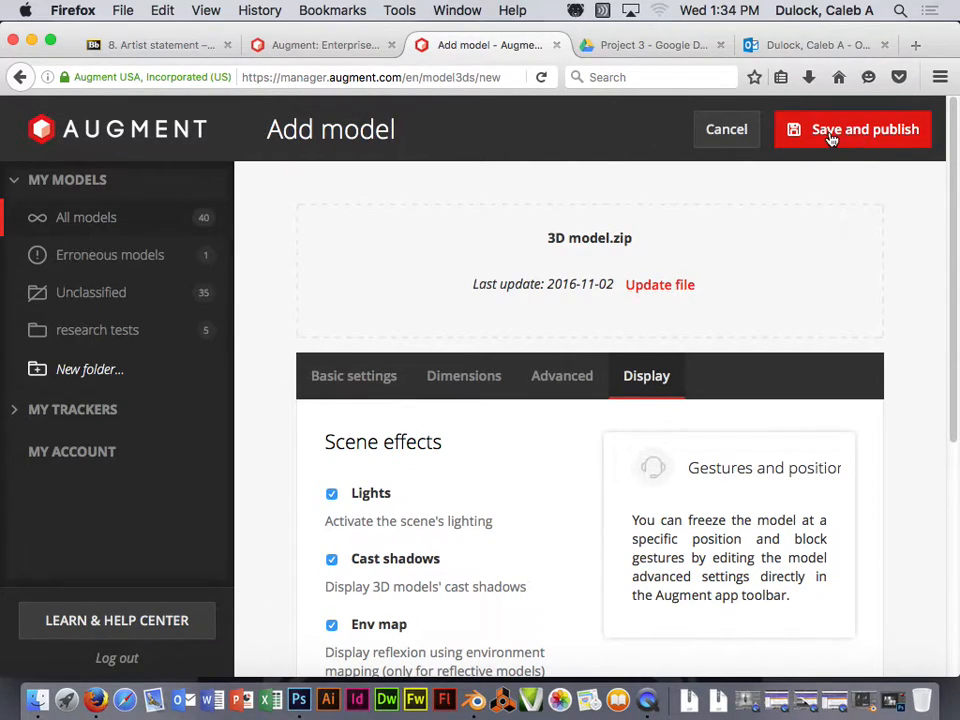
- Save and publish '3D Model test 1', then confirm its inch units on the model card
click(851, 135)
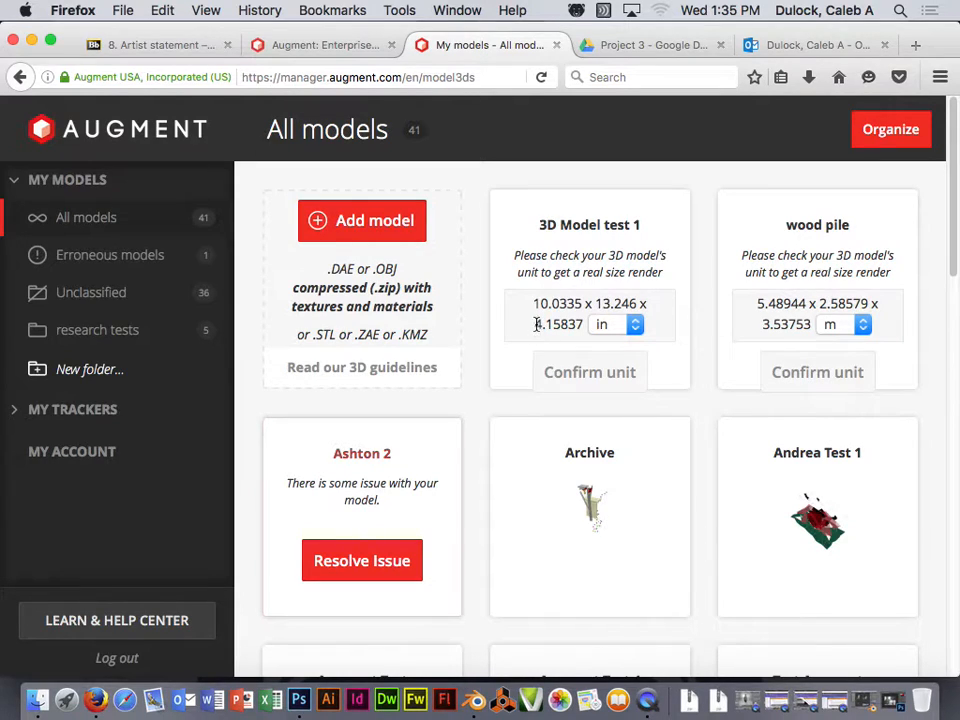
click(603, 380)
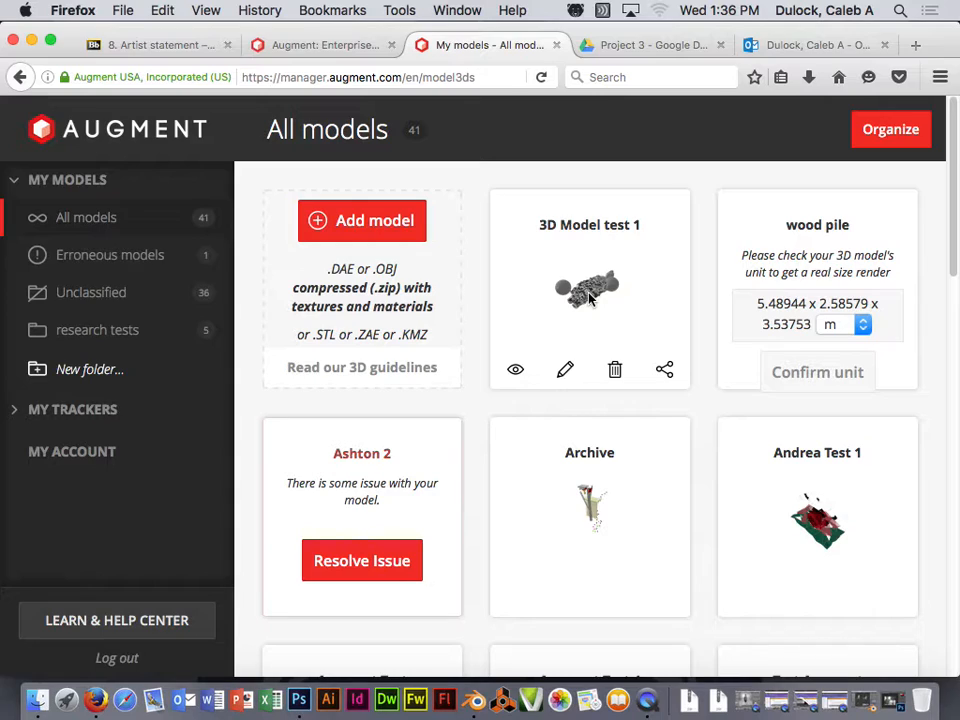
- View the 3D Model test 1 QR code, go back, then open the model's Edit page
click(516, 372)
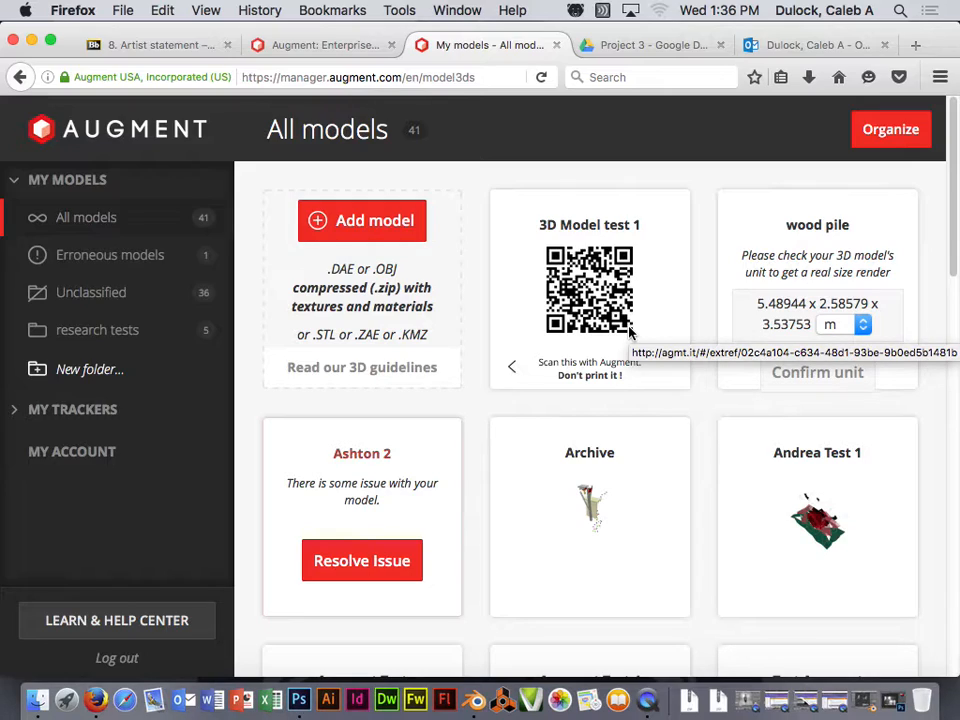
click(514, 368)
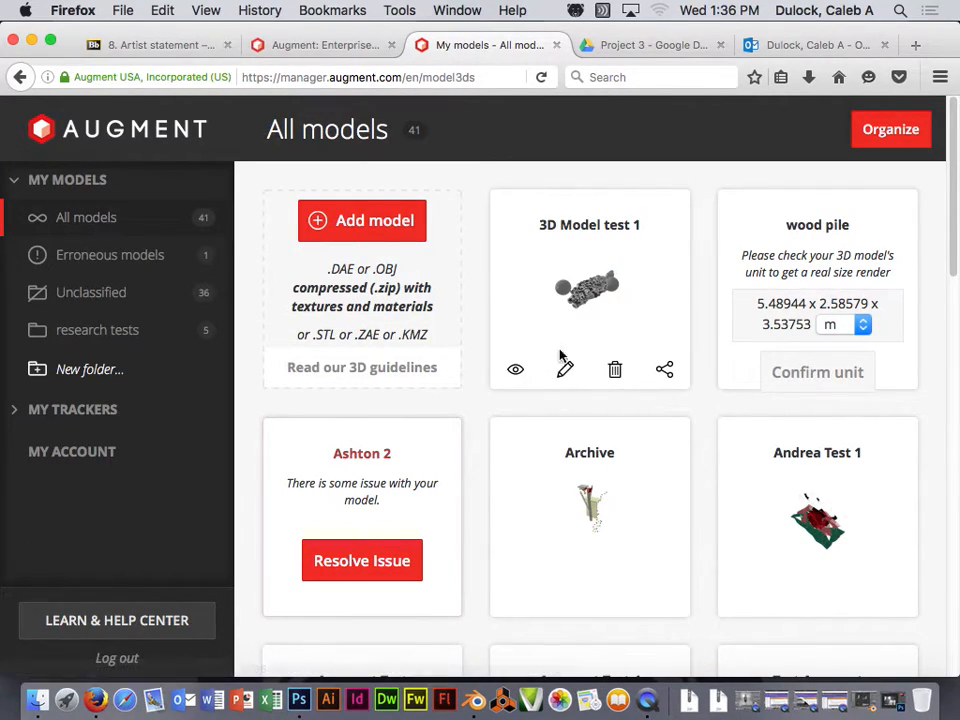
click(566, 372)
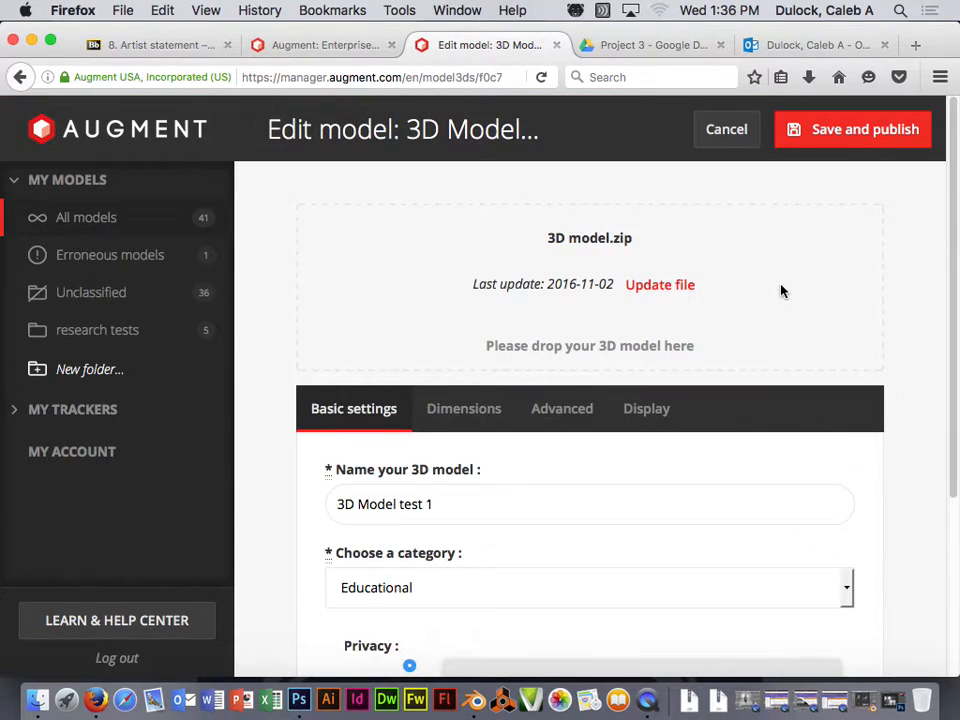
- Look over the Dimensions and Basic settings tabs, then cancel back to All models
scroll(781, 289, down, 3)
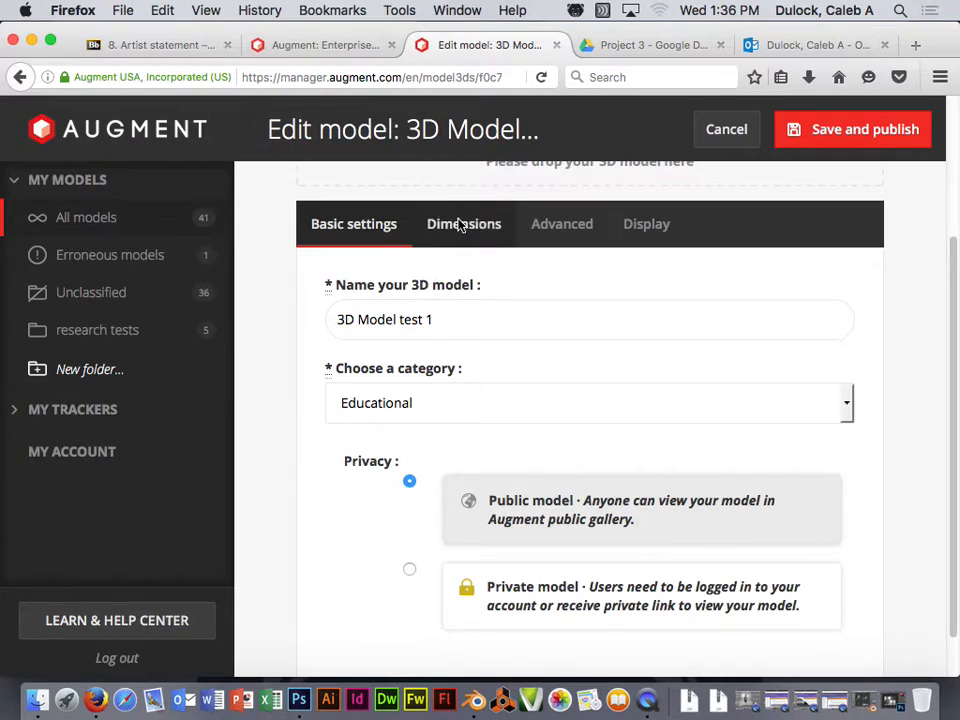
click(457, 223)
click(383, 356)
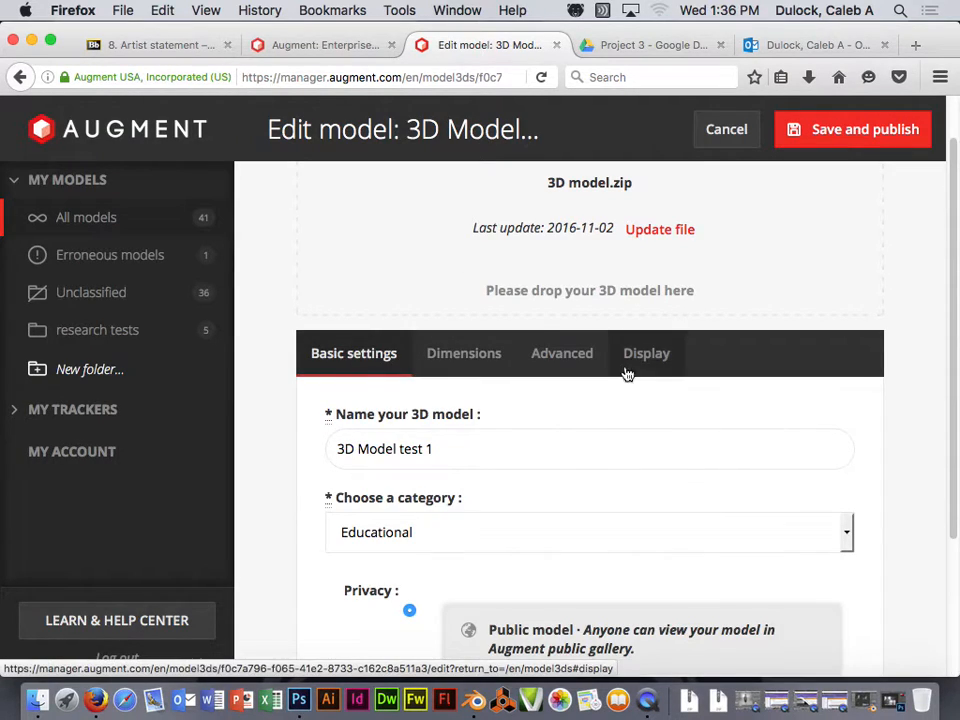
scroll(649, 418, down, 3)
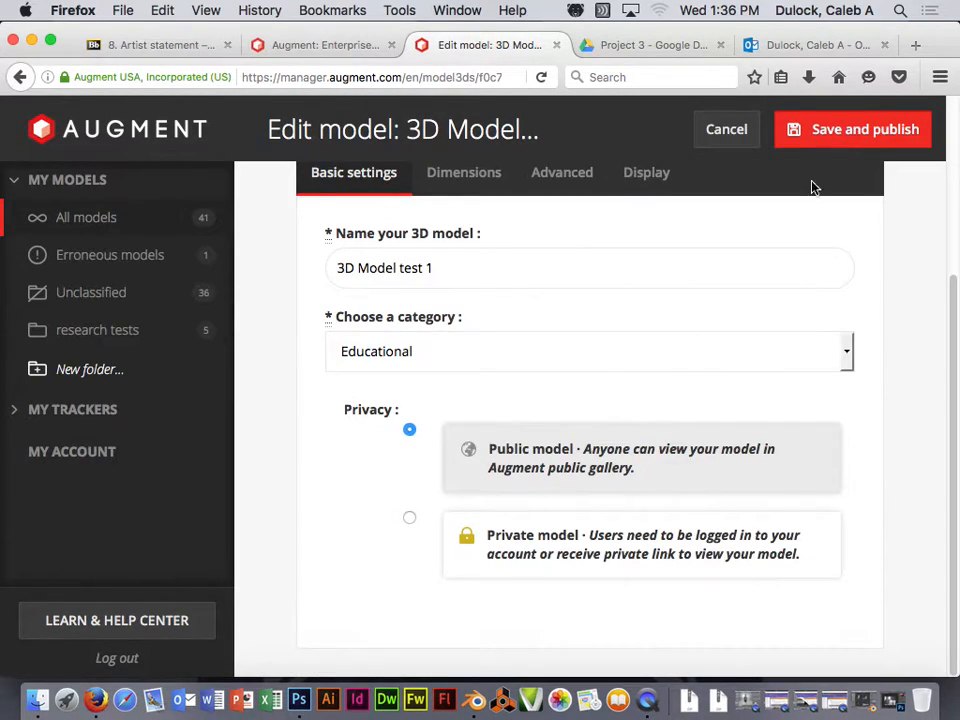
scroll(803, 184, up, 4)
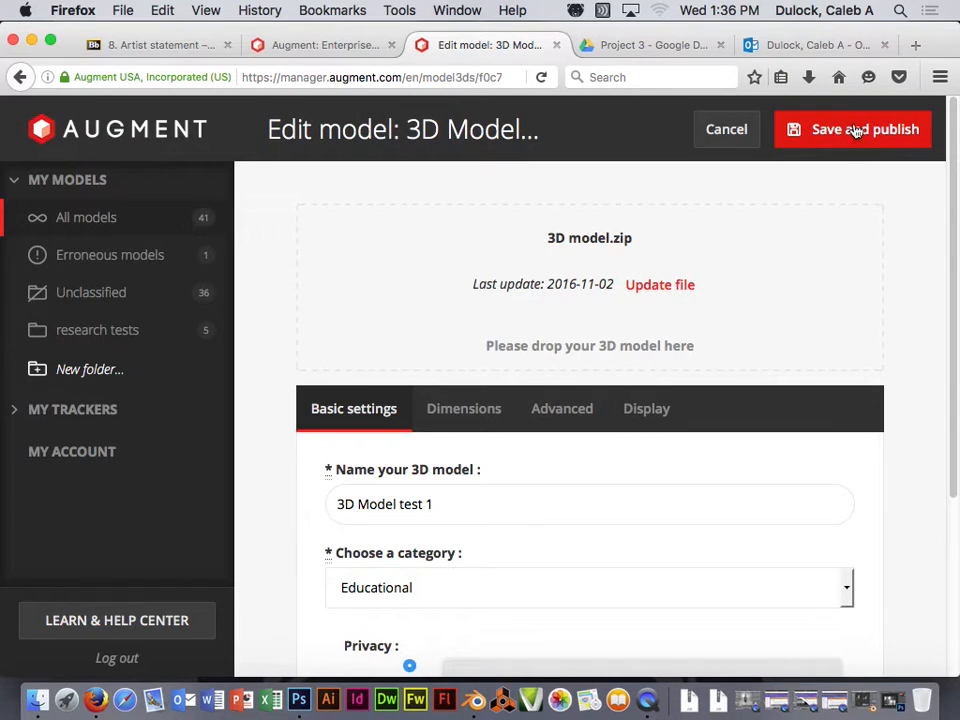
click(722, 134)
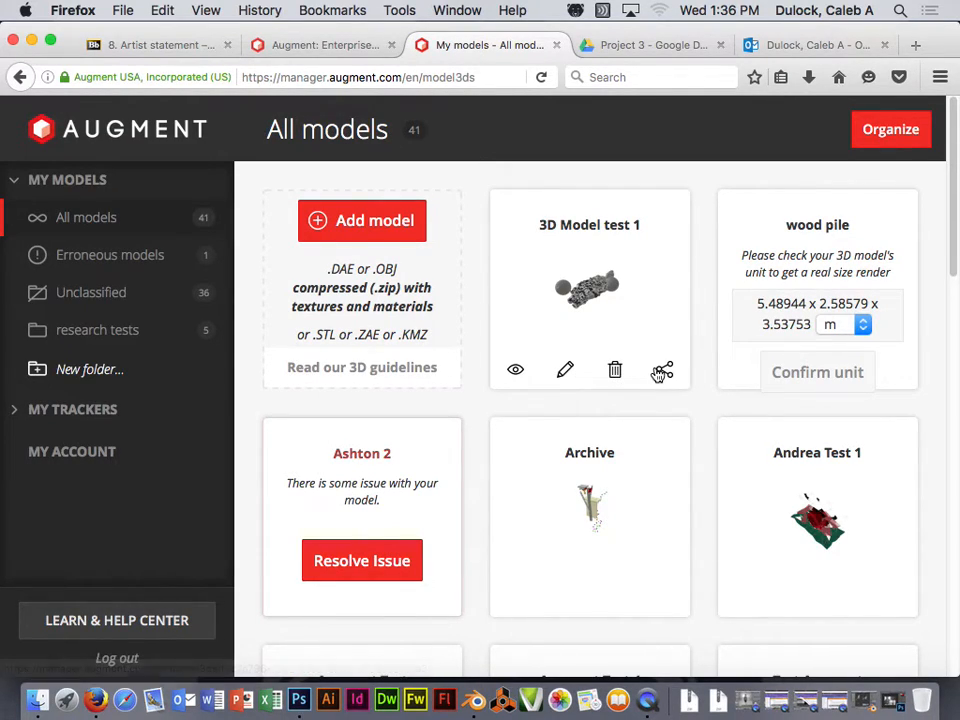
click(662, 371)
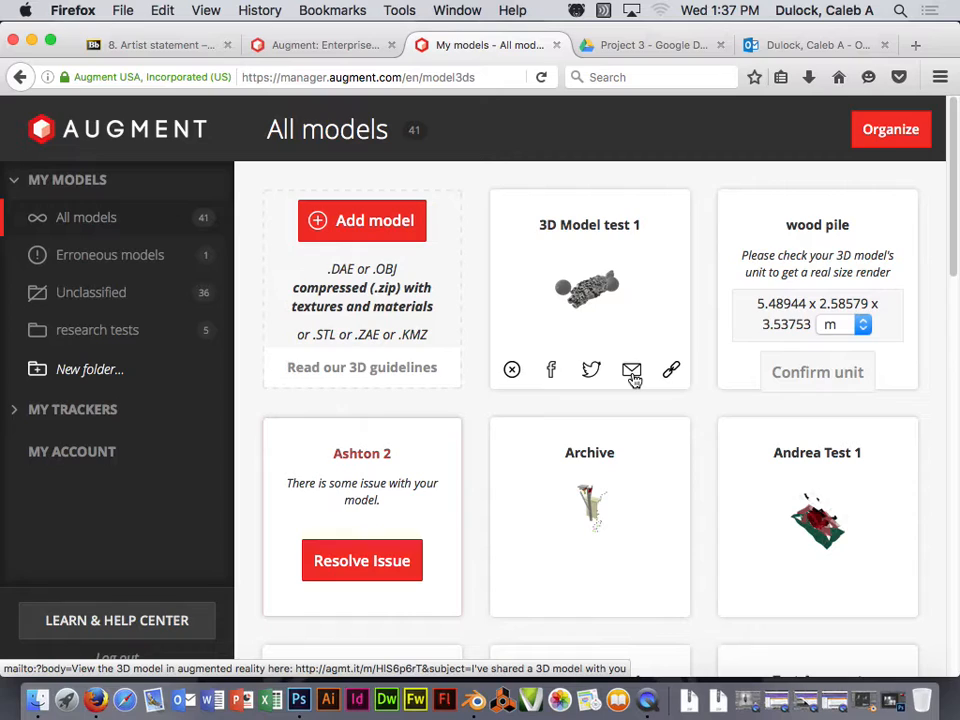
click(510, 369)
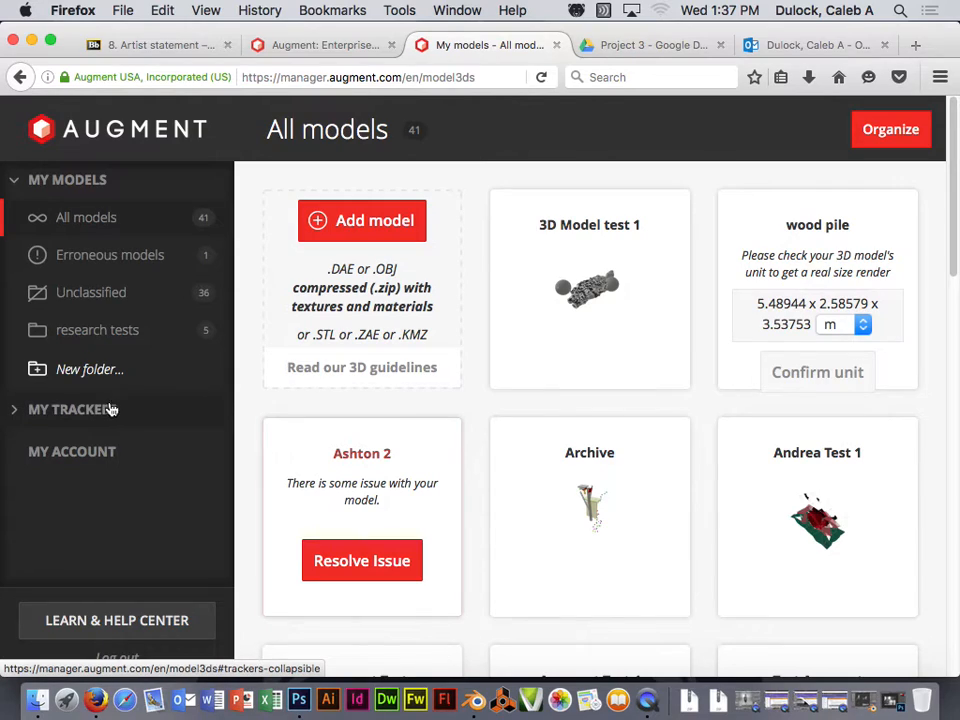
- Show All trackers (12) and preview the Spring 2016 Project 3 Quadview tracker image
click(78, 410)
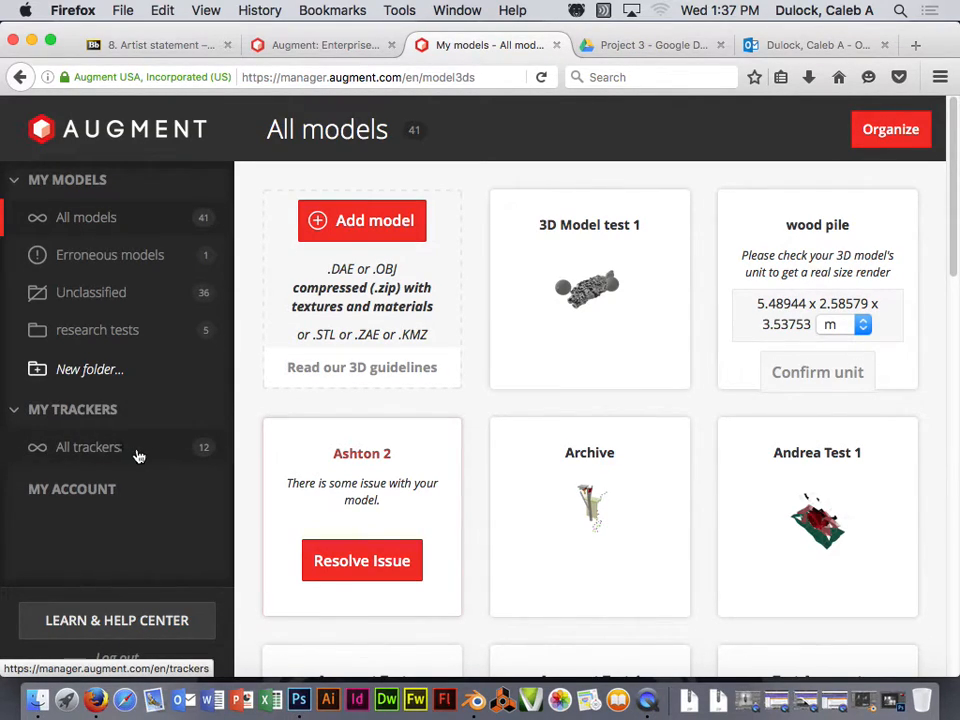
click(92, 449)
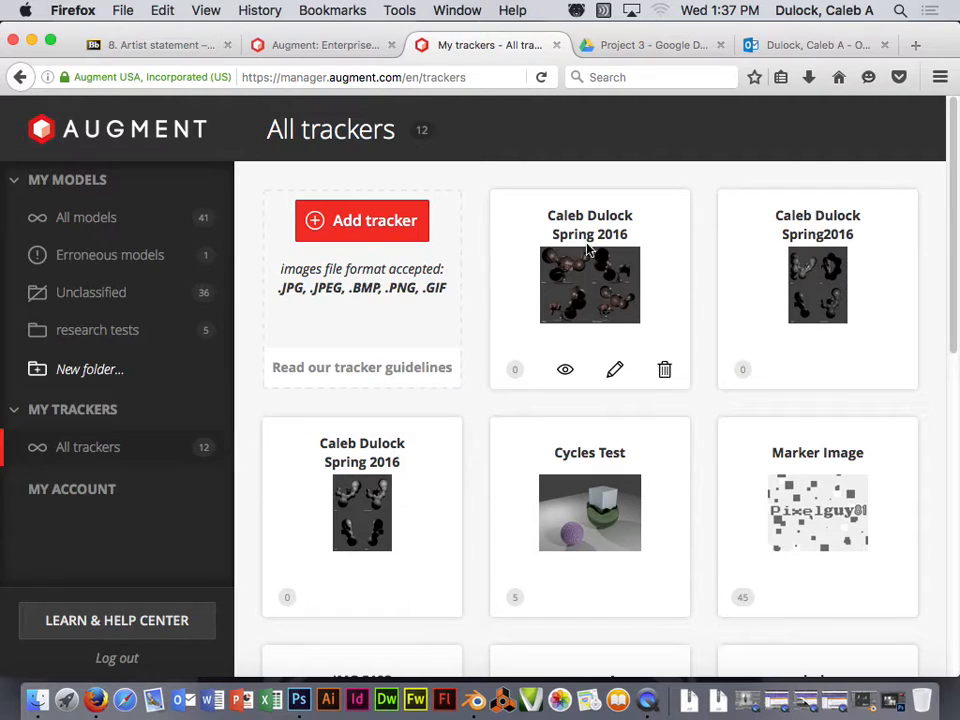
click(566, 373)
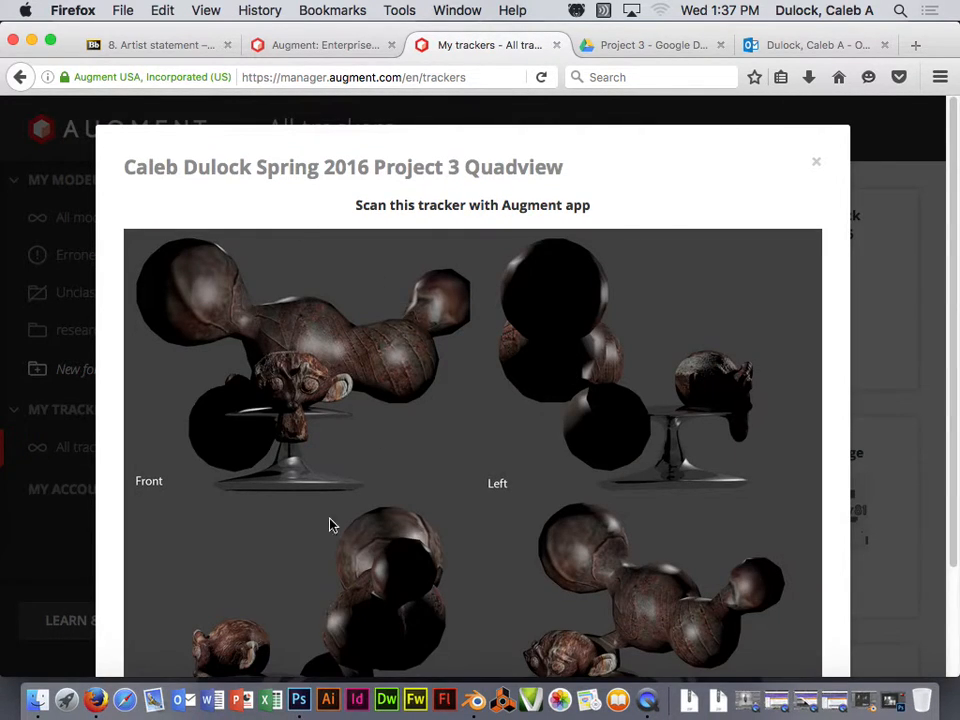
- Look over the Quadview tracker preview, then close it to return to the 12-tracker list
scroll(823, 360, down, 5)
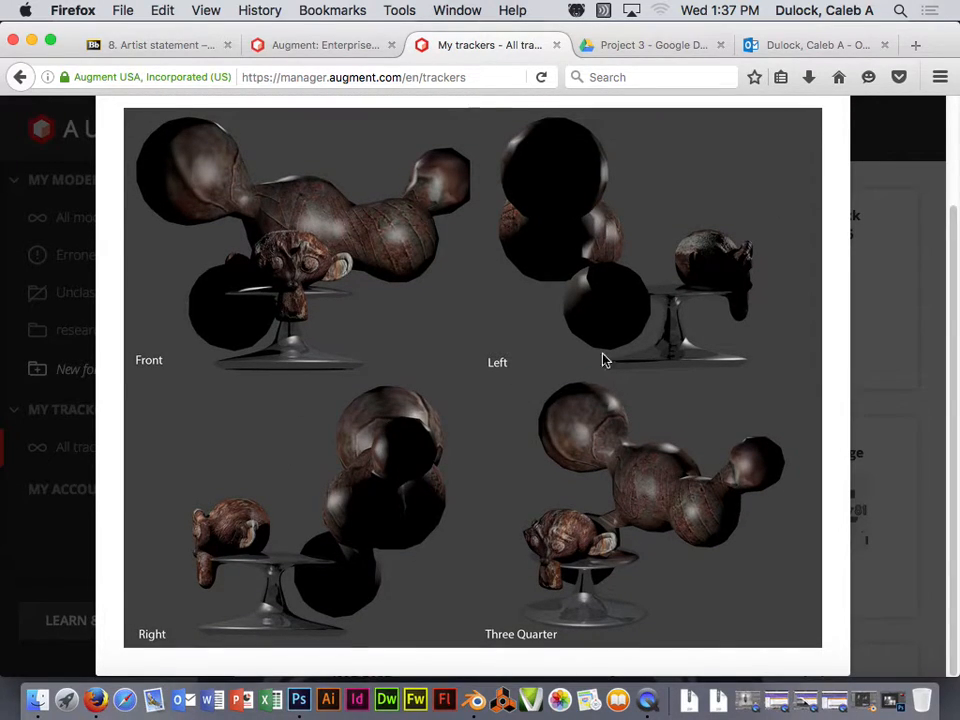
scroll(797, 334, up, 4)
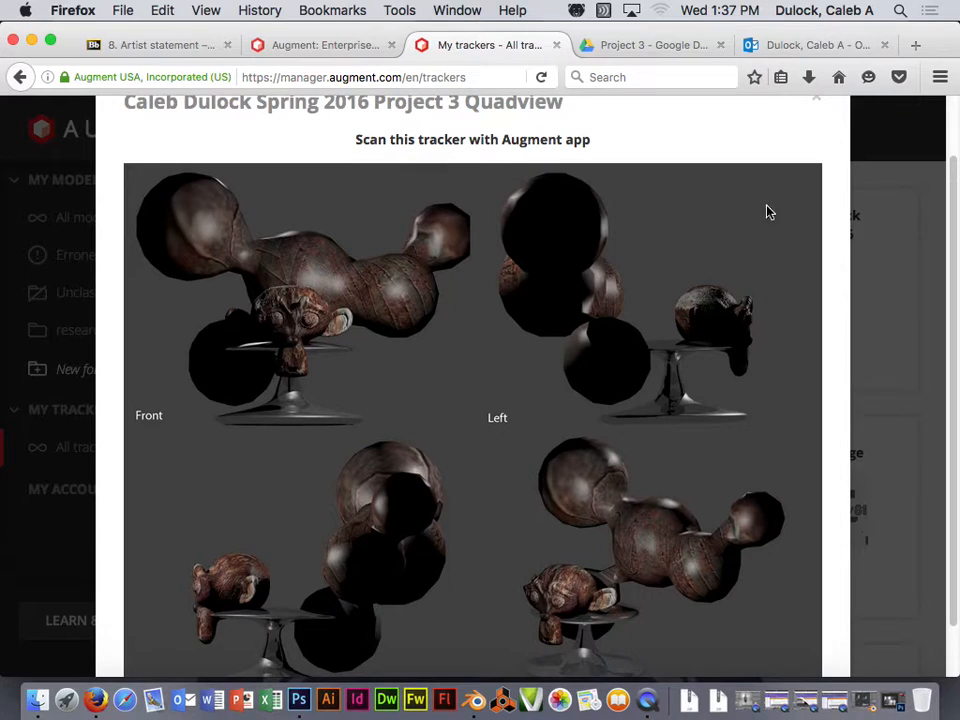
click(819, 162)
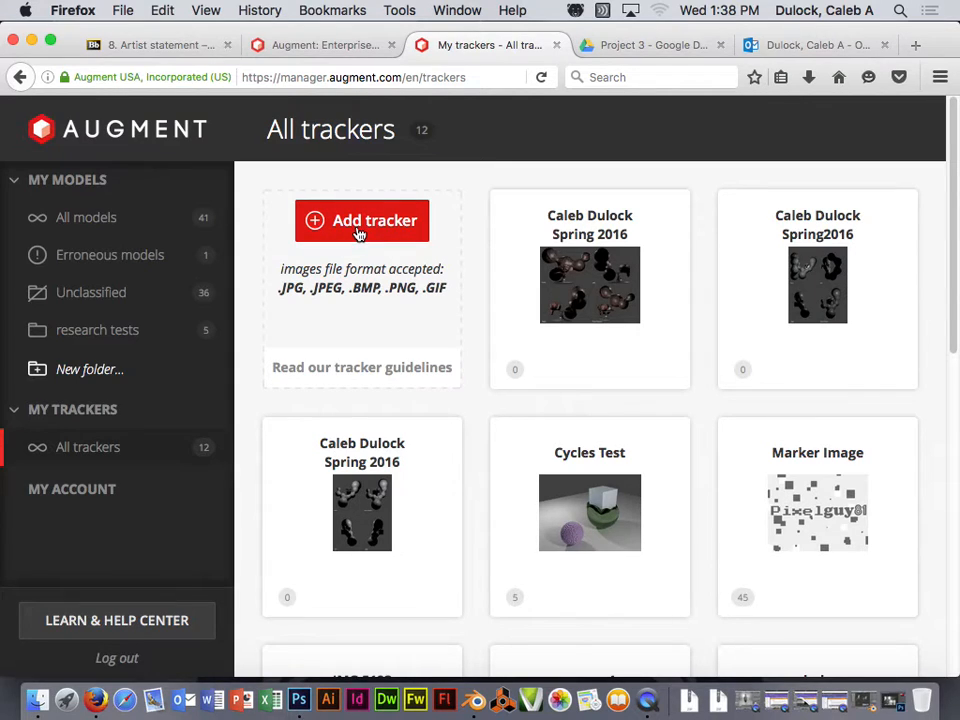
- Start a new tracker and upload four angle view.jpg as its image
click(358, 228)
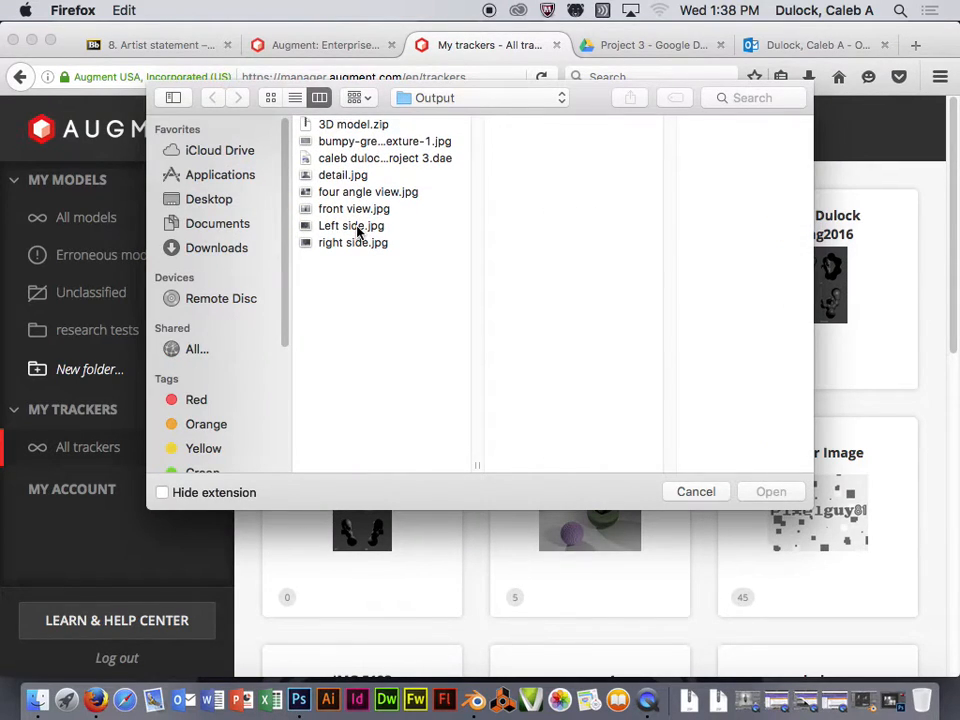
click(492, 99)
click(492, 99)
drag(476, 463, 621, 444)
click(363, 193)
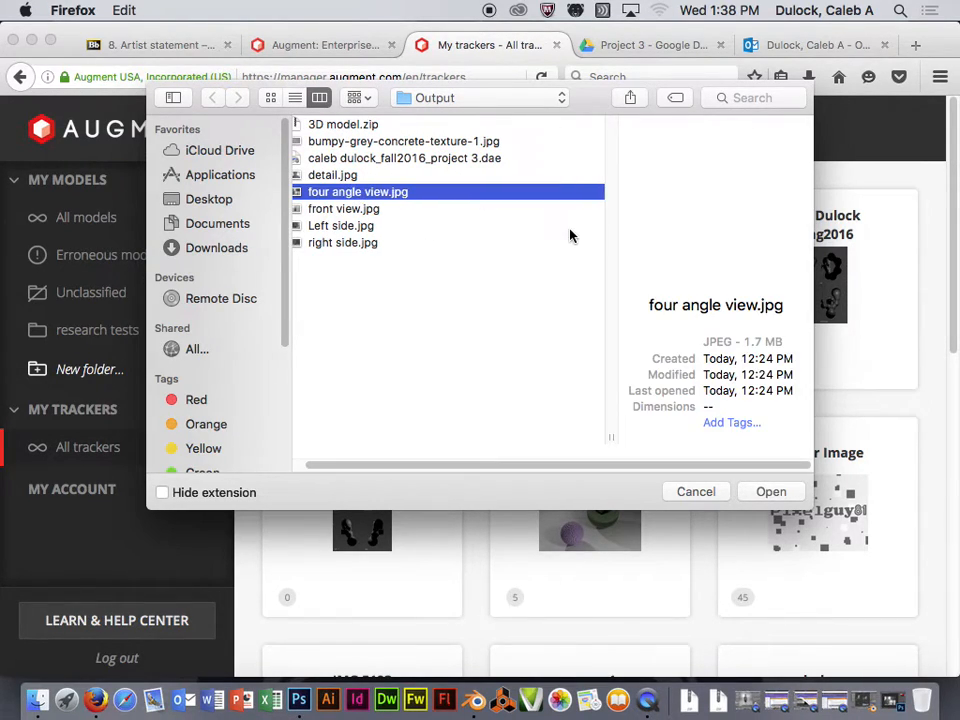
click(765, 492)
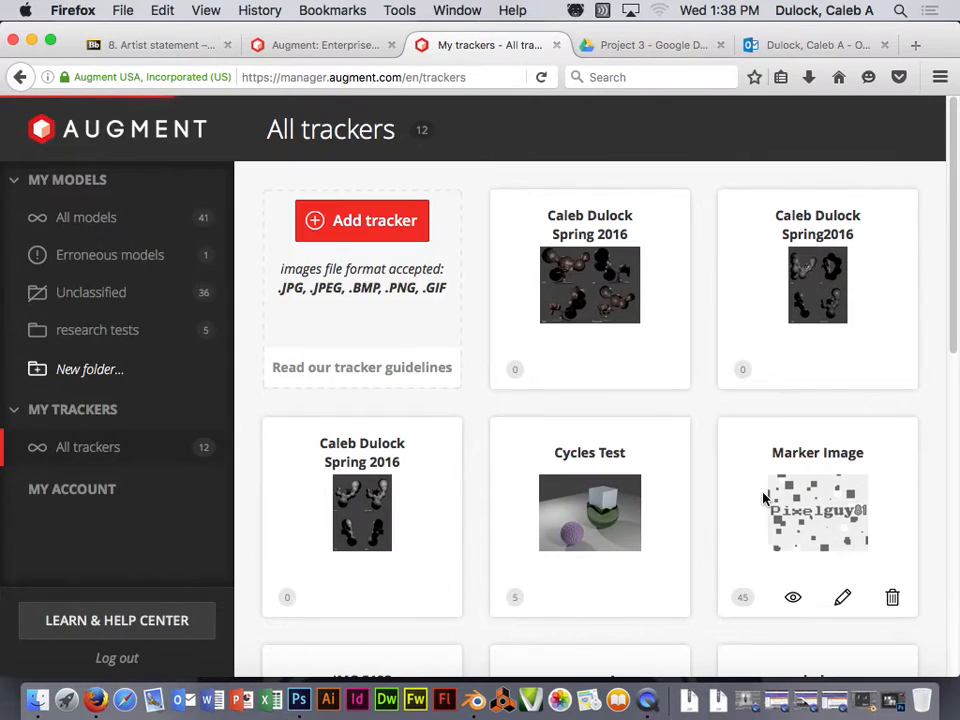
- Name the tracker 'Four Angle View test 1'
scroll(335, 282, down, 2)
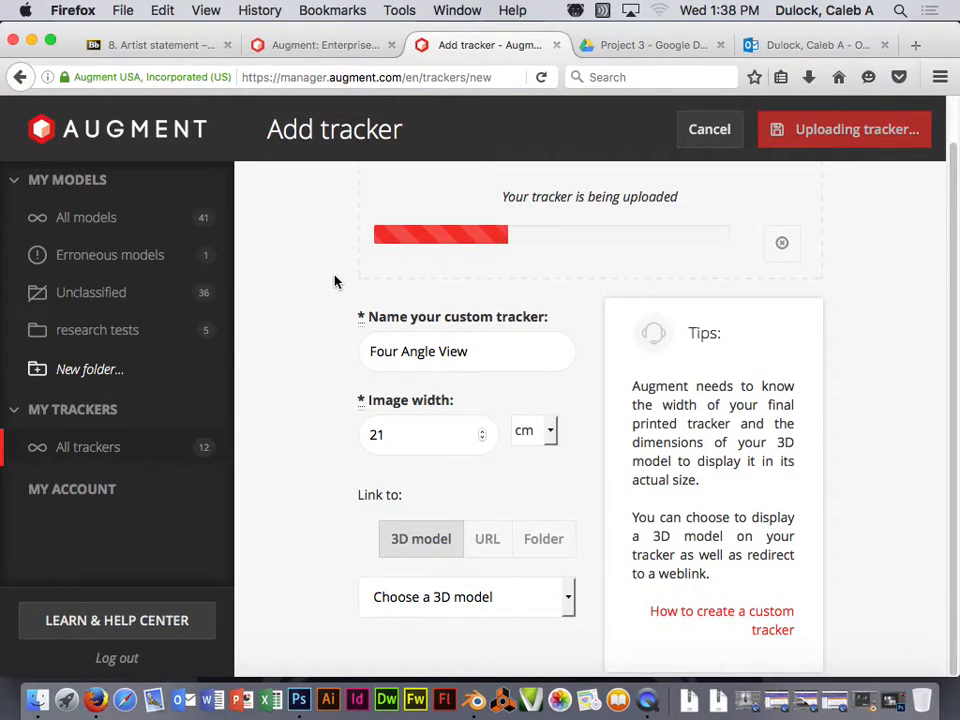
click(475, 352)
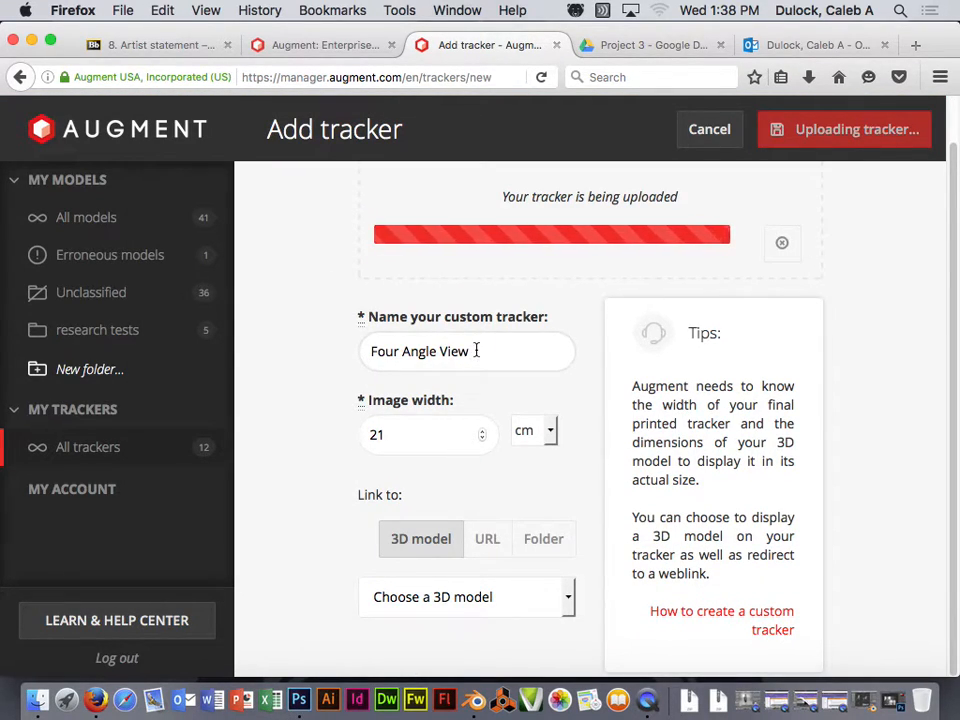
text(test 1)
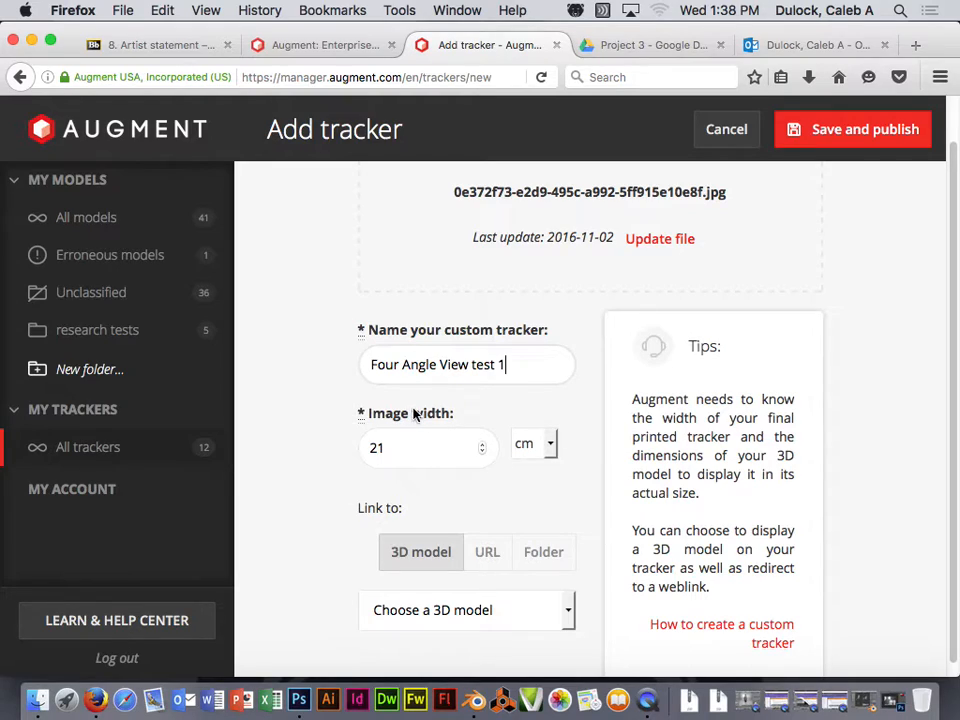
- Change the tracker image width from 21 cm to 11 in, keeping the 3D model link type
click(551, 445)
click(536, 525)
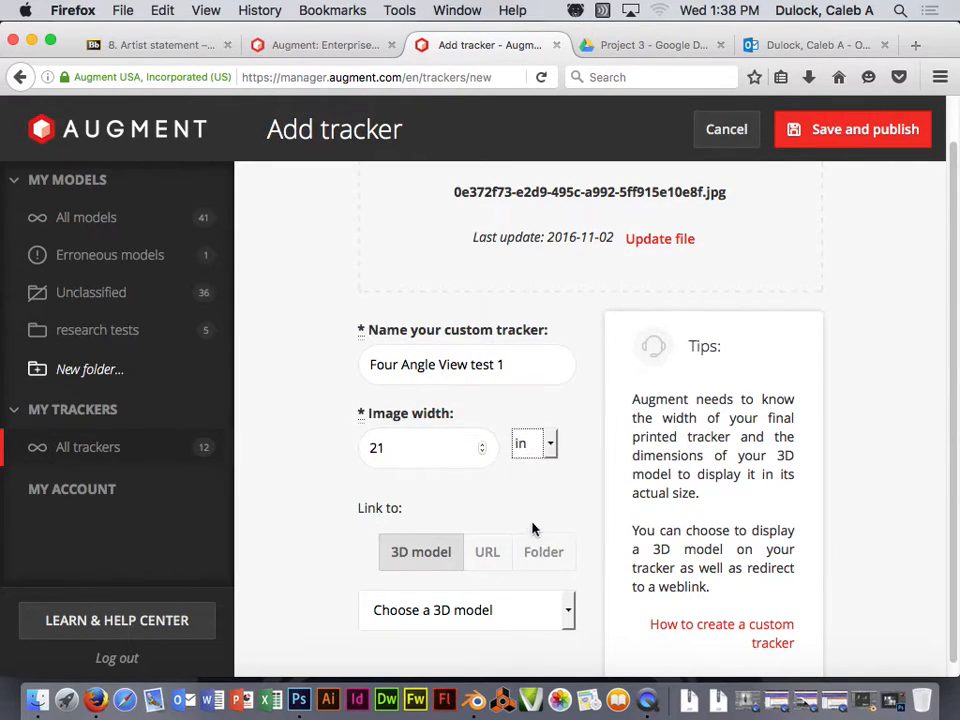
drag(435, 443, 347, 446)
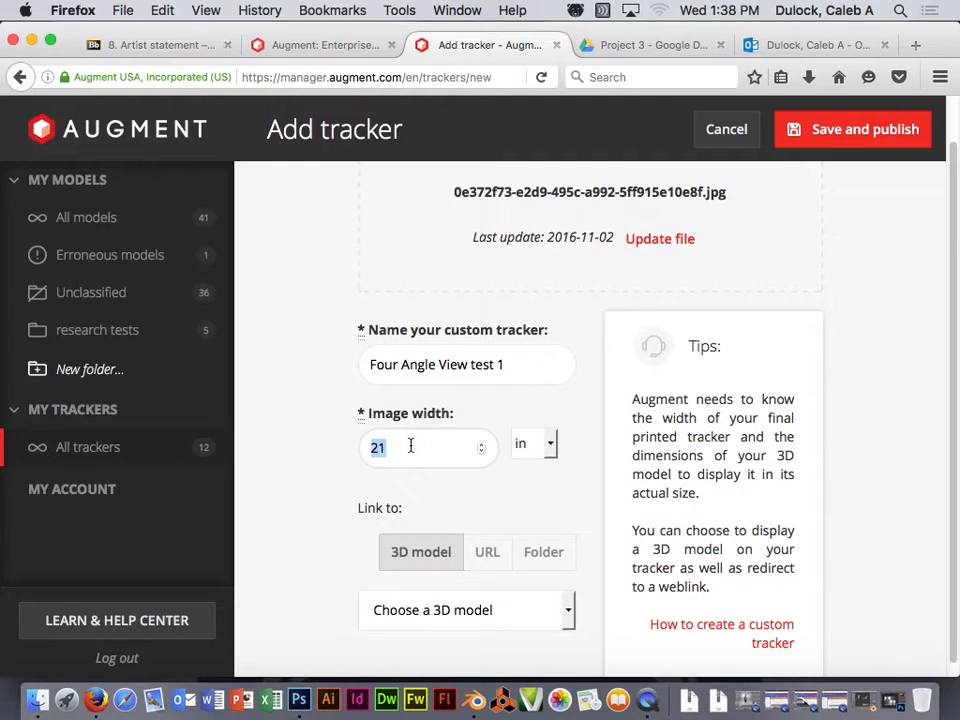
text(11)
scroll(591, 418, down, 1)
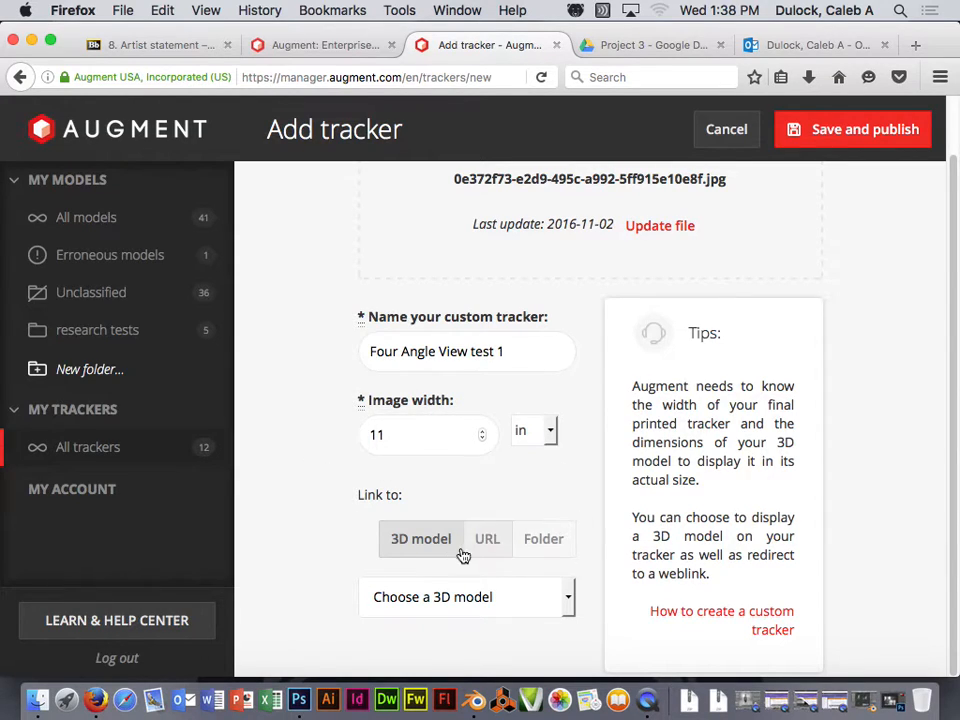
click(424, 544)
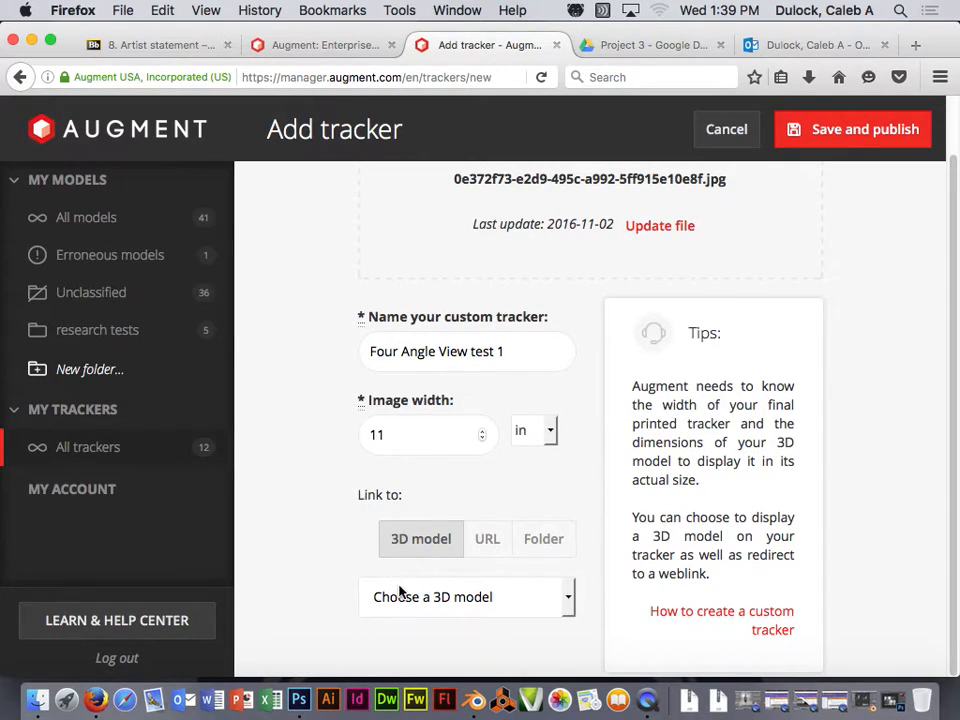
- Link the tracker to 3D Model test 1, then save and publish it
click(569, 595)
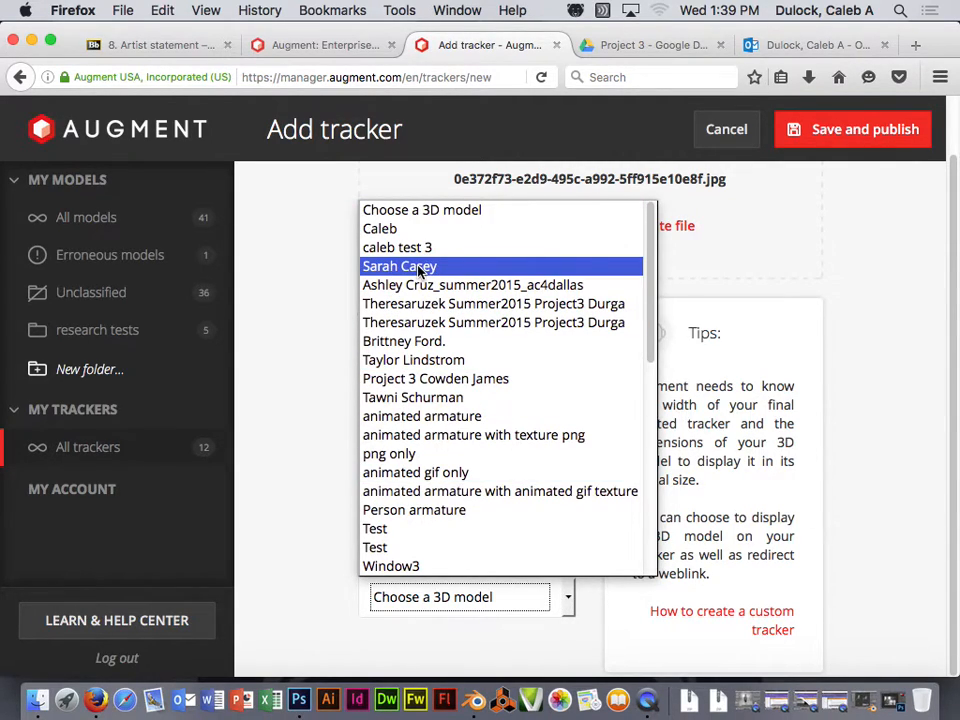
scroll(460, 294, down, 10)
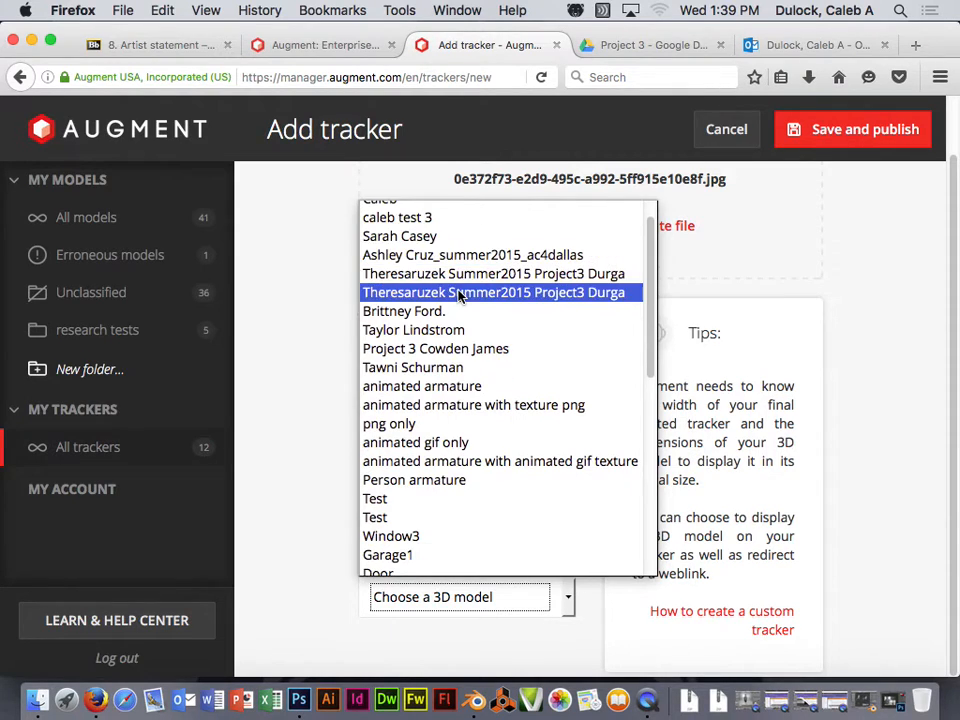
scroll(460, 294, up, 10)
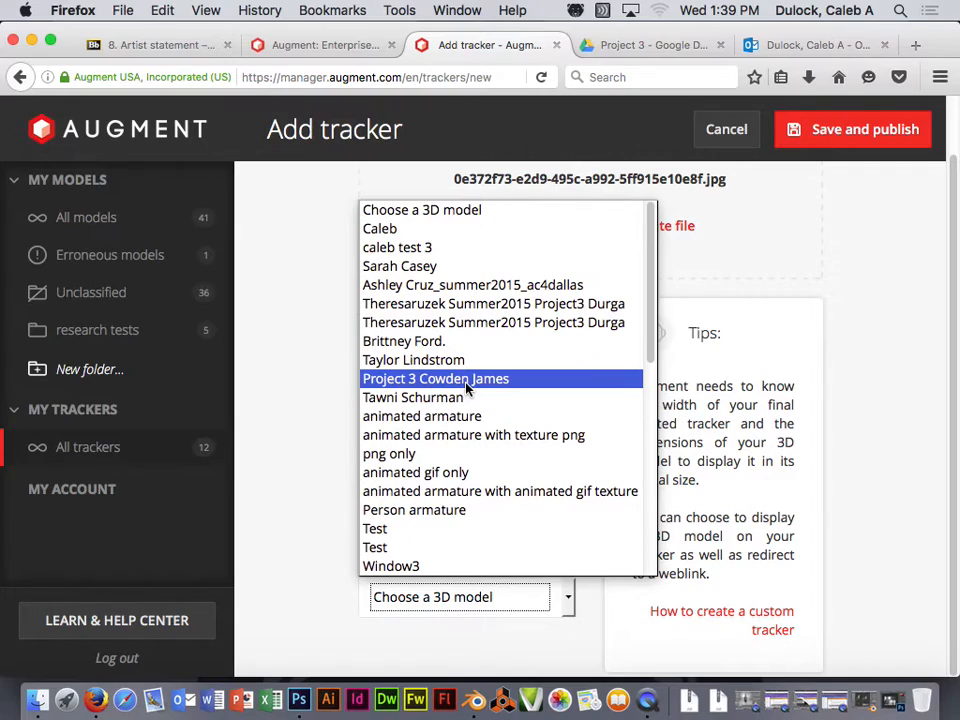
scroll(466, 392, down, 10)
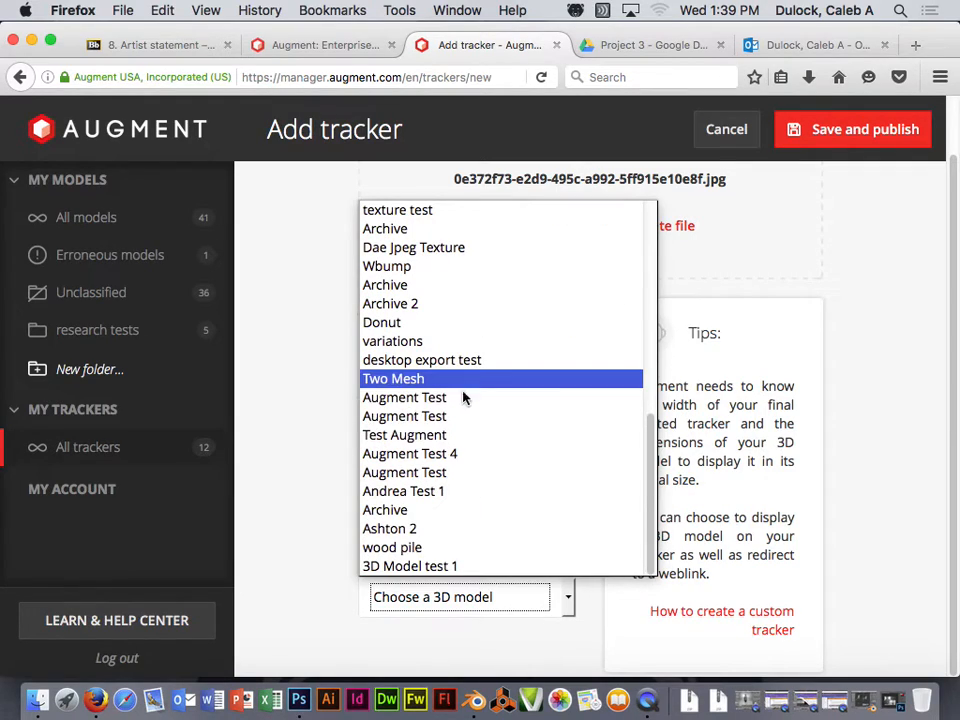
click(416, 568)
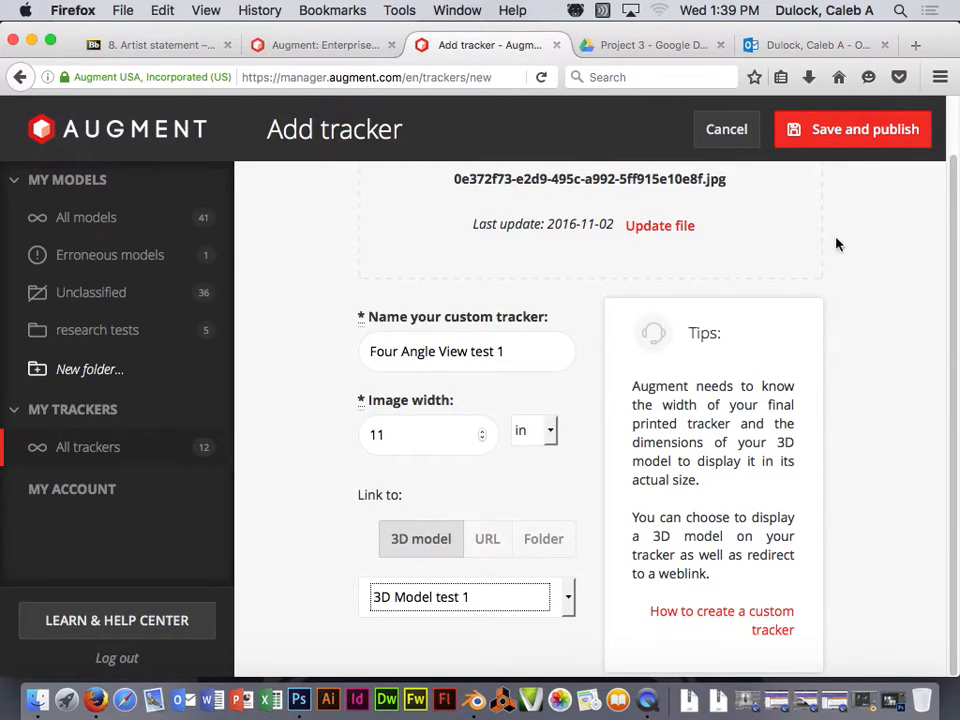
click(870, 134)
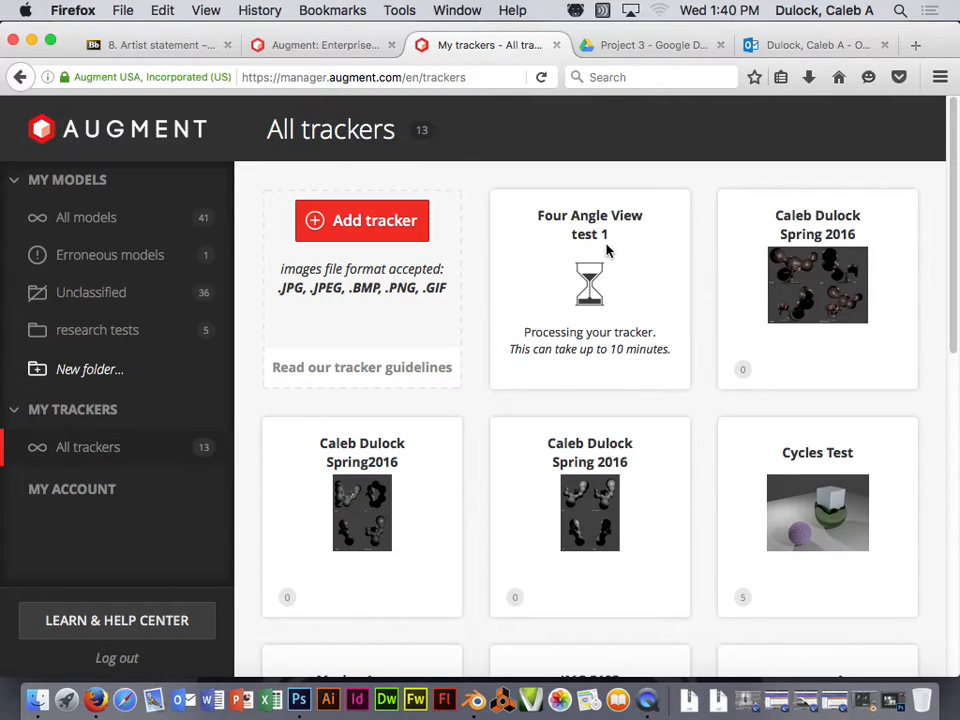
- Check the 13-tracker grid, where Four Angle View test 1 is still processing
scroll(671, 313, down, 5)
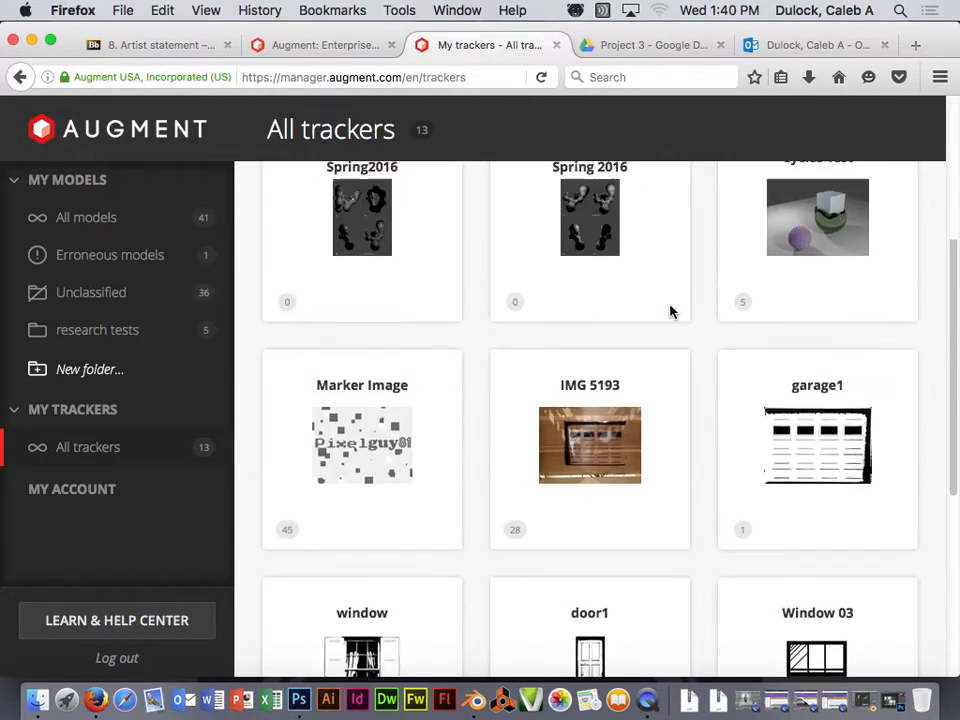
scroll(665, 312, up, 5)
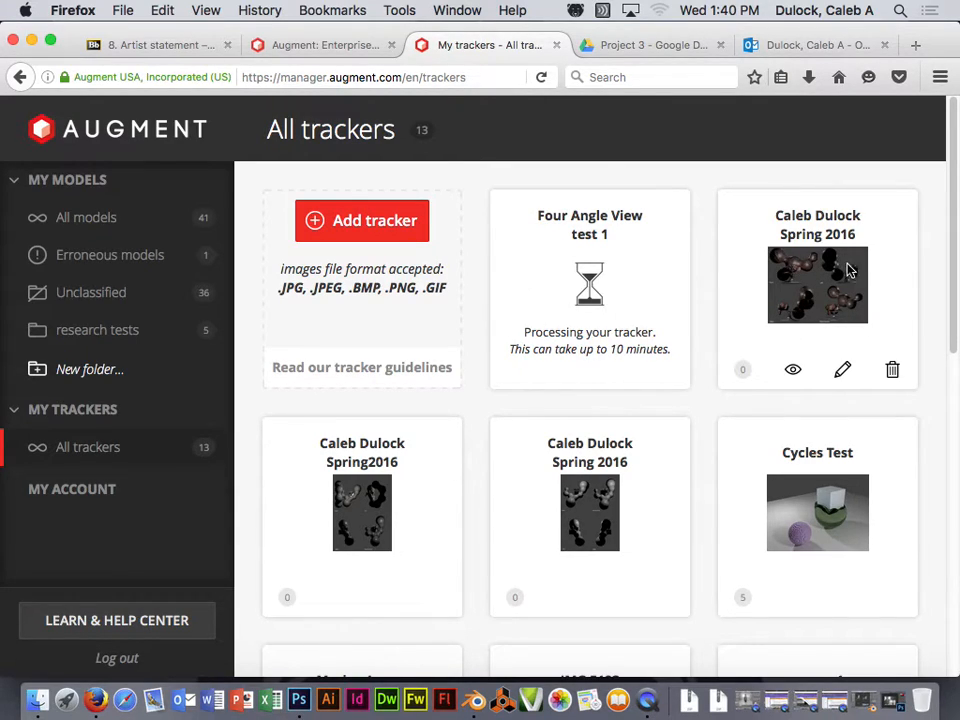
click(797, 371)
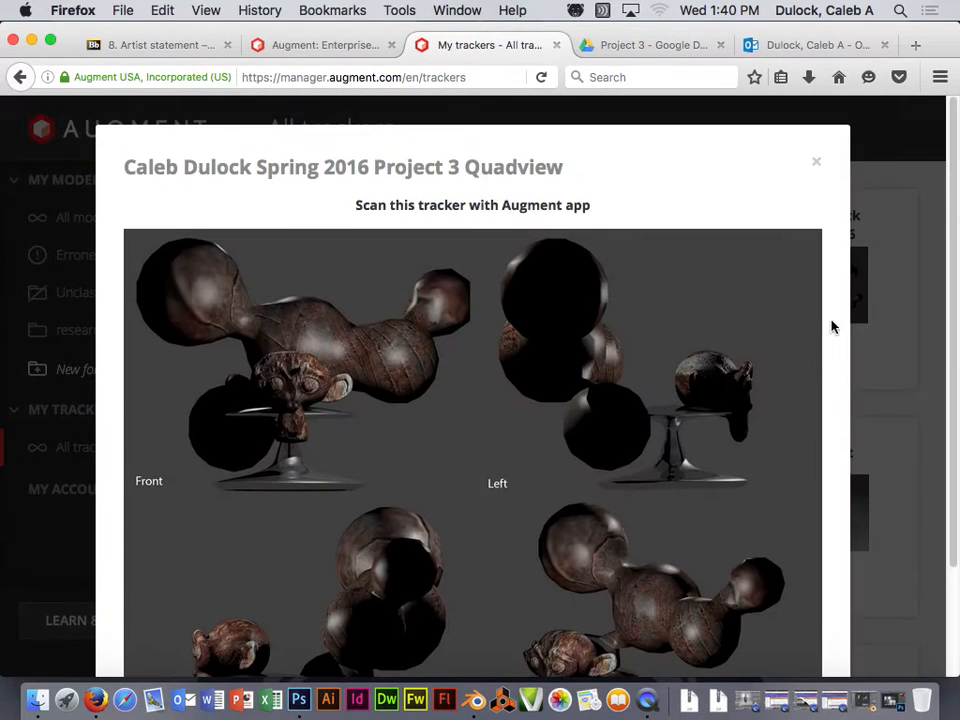
scroll(832, 326, down, 3)
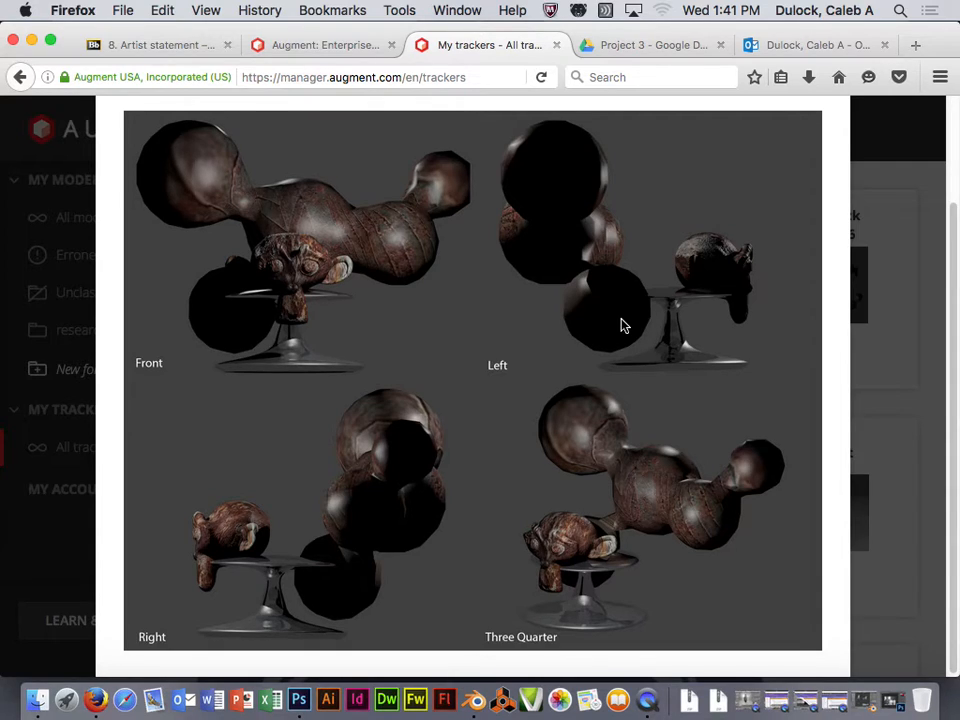
scroll(521, 540, up, 3)
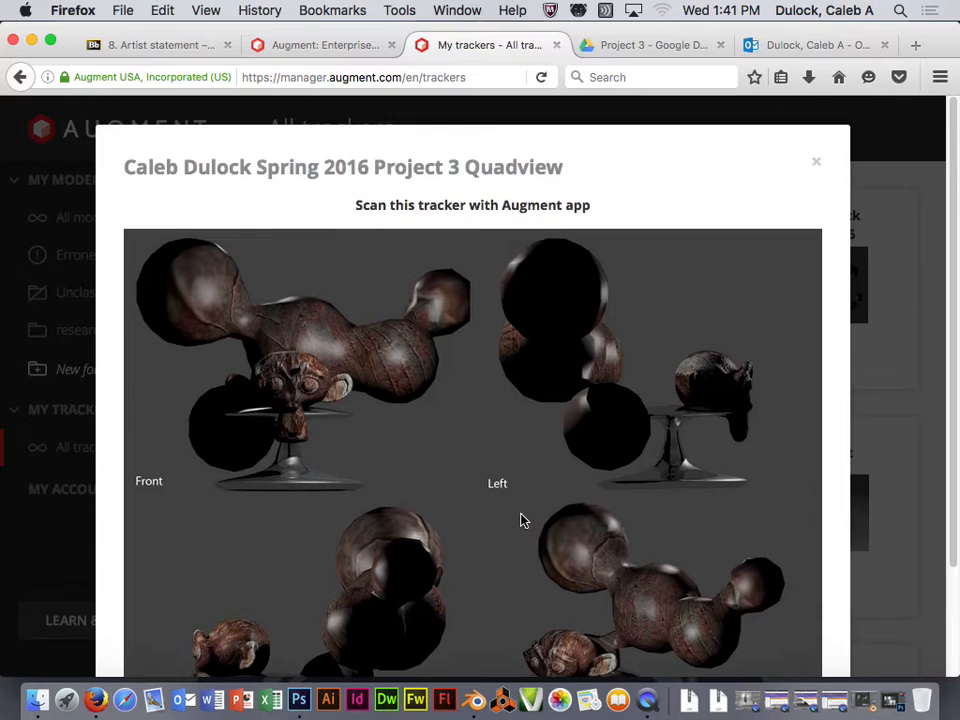
click(816, 163)
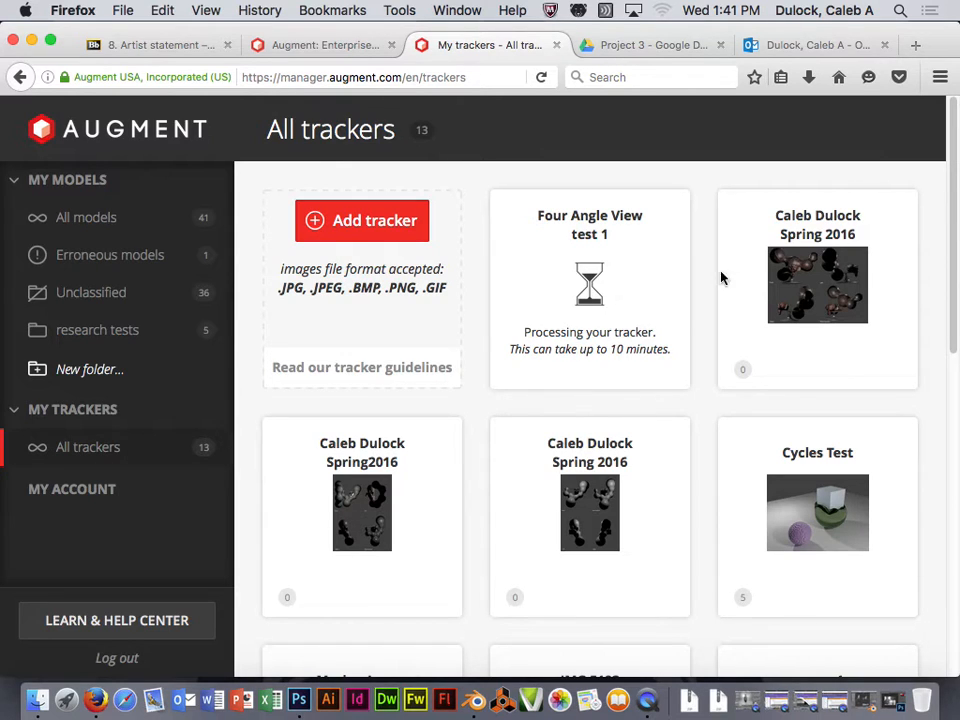
- Bring up the project 3 .blend window to review it, then restore the Augment trackers page
click(858, 697)
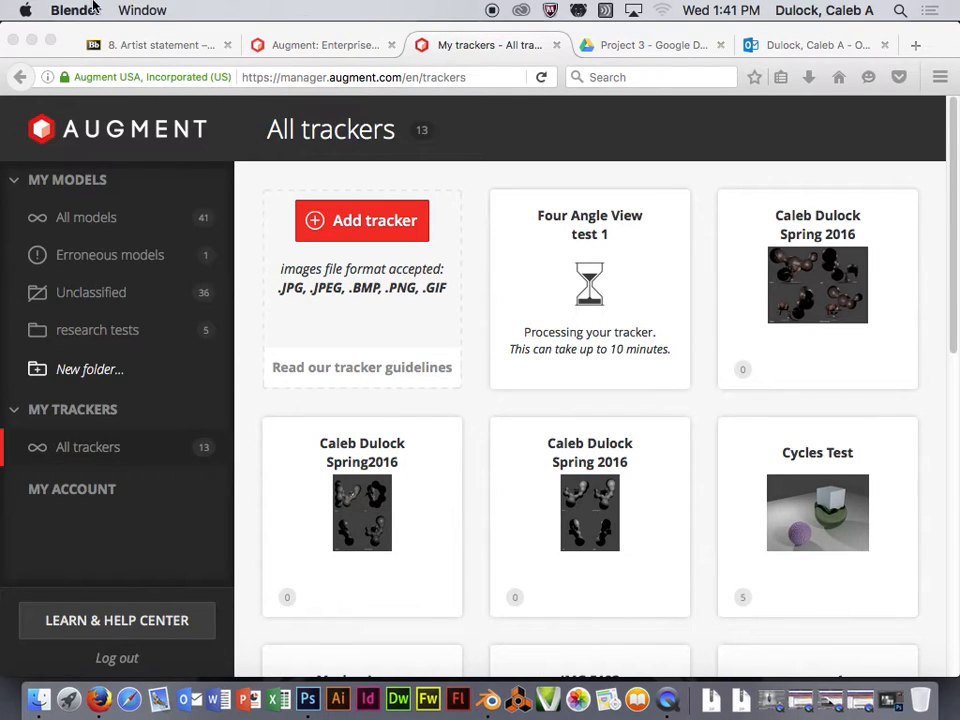
click(31, 39)
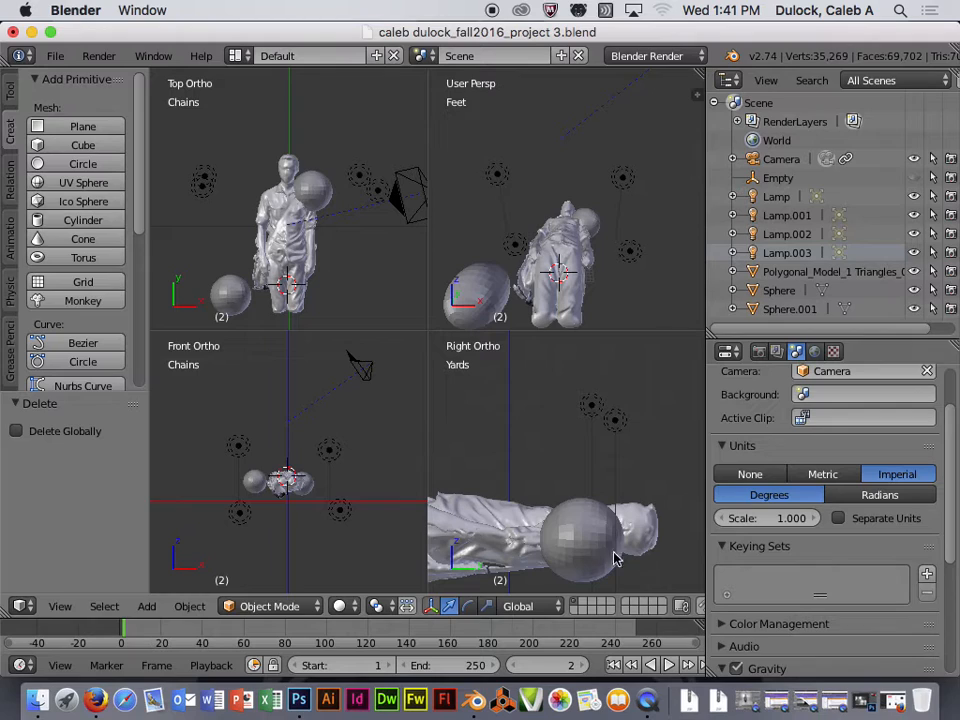
click(864, 703)
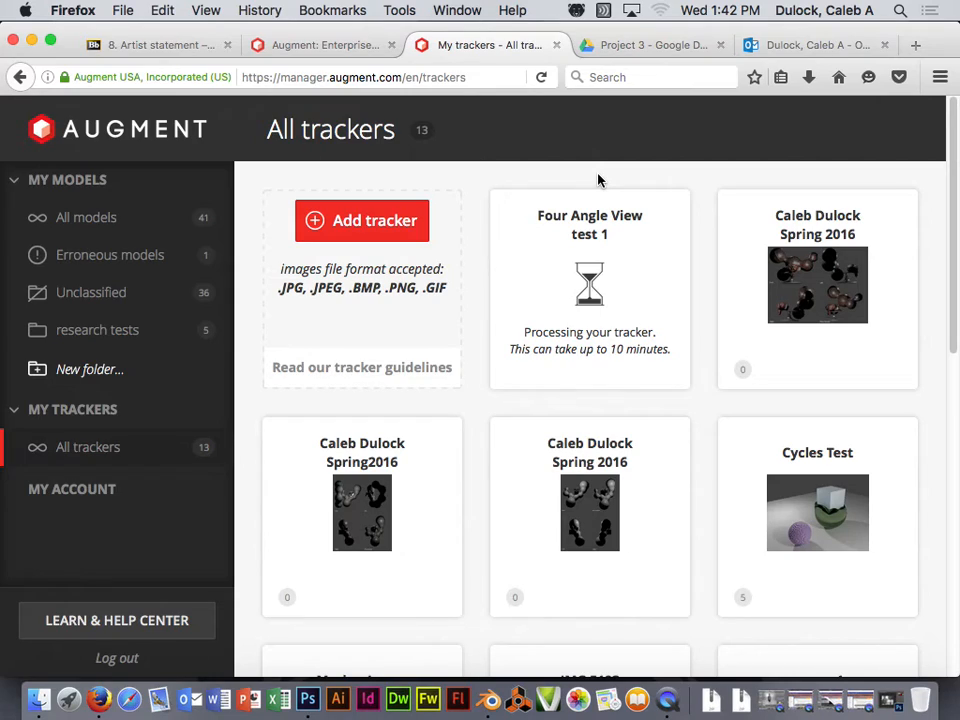
mouse_move(870, 304)
click(668, 699)
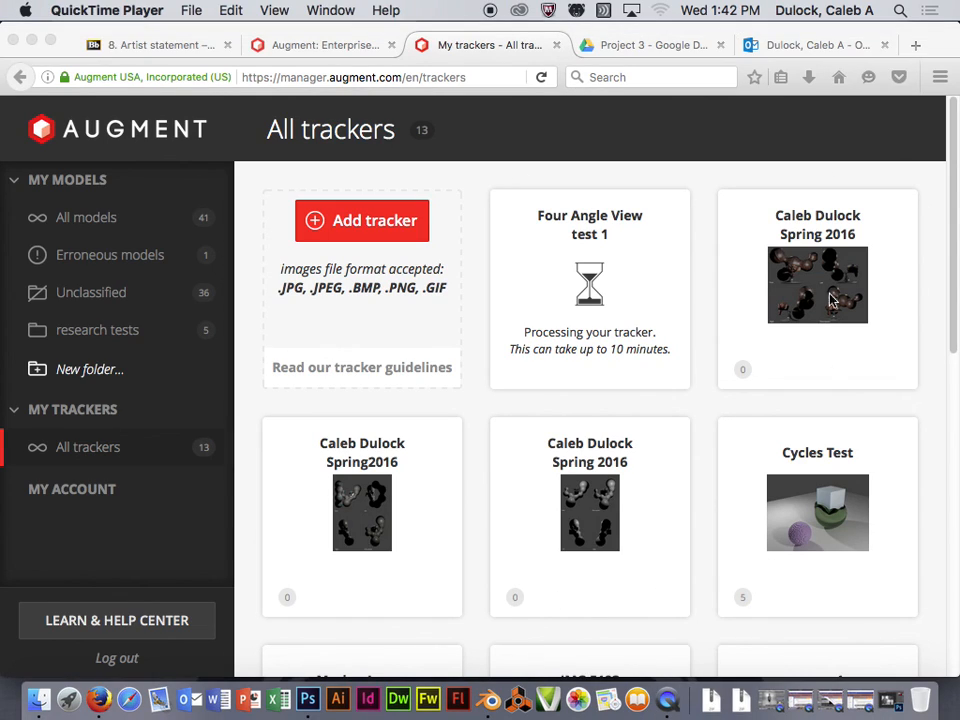